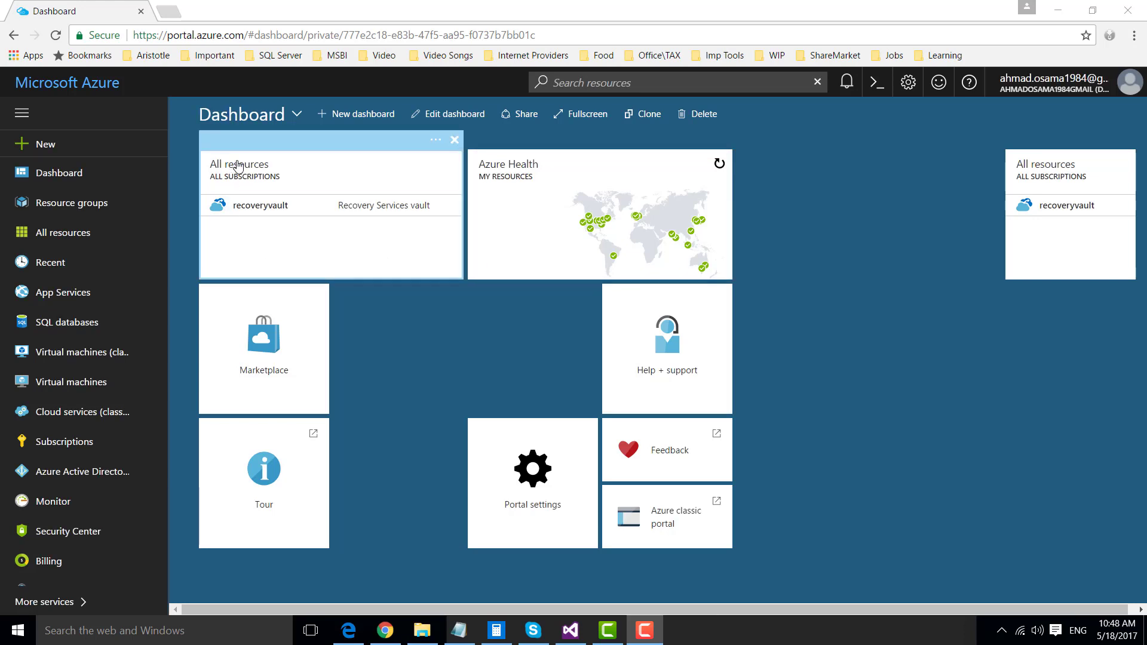
- Find the classic storage accounts in the Azure portal and open the Blob service of the learnssis account
{"action": "left_click", "coordinate": [42, 203]}
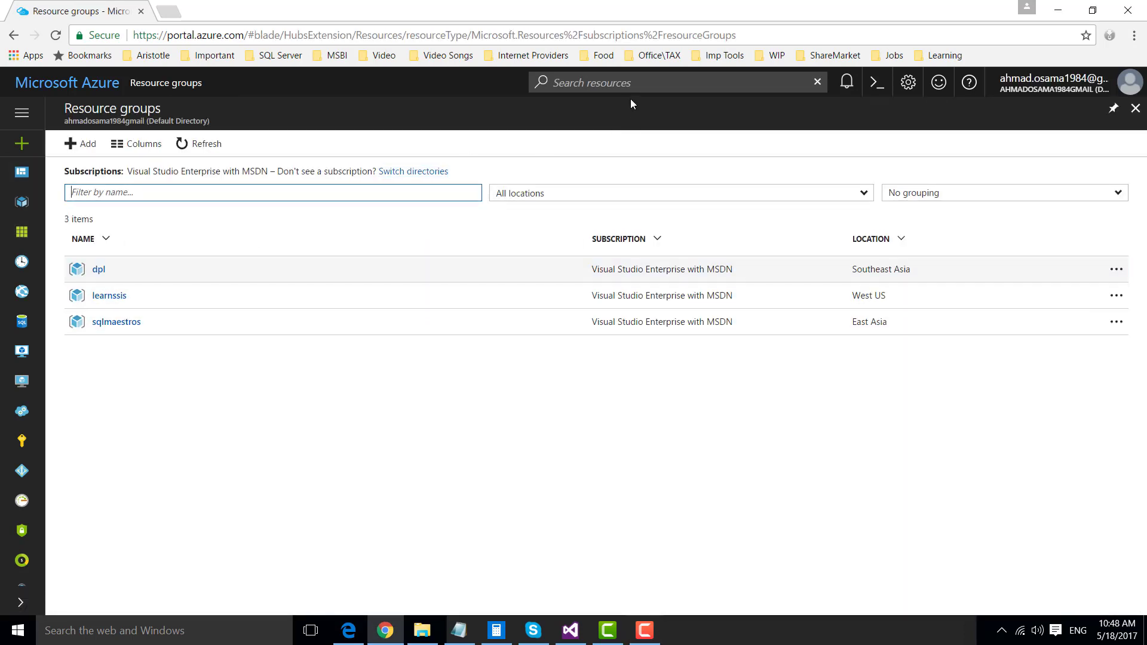
{"action": "left_click", "coordinate": [631, 84]}
{"action": "type", "text": "storage"}
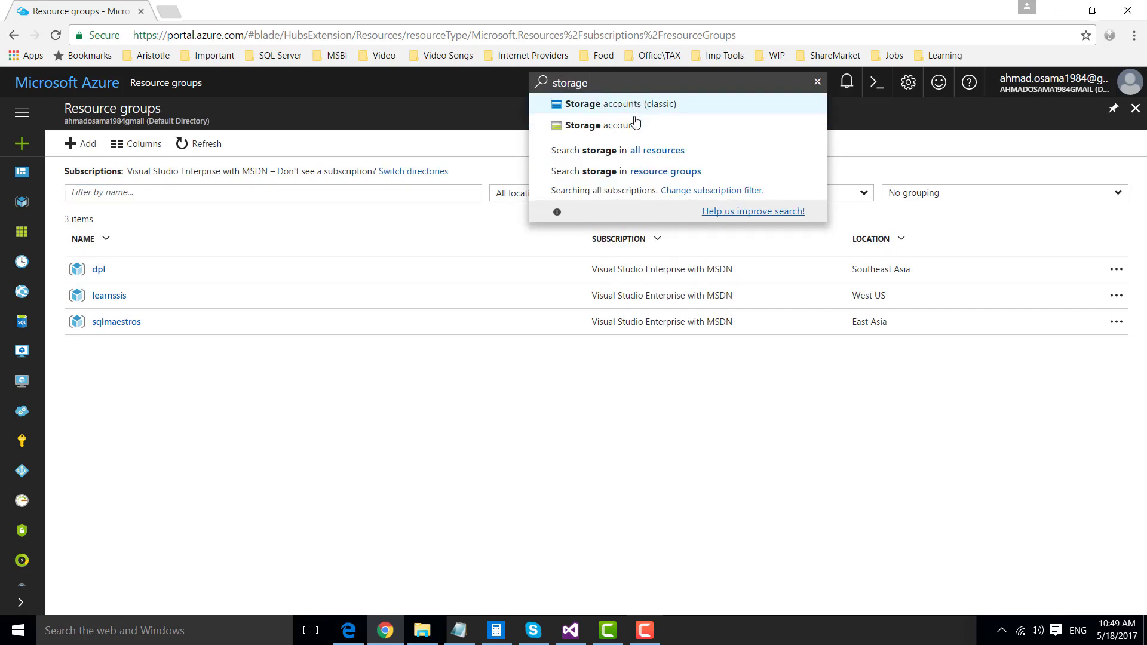
{"action": "left_click", "coordinate": [636, 104]}
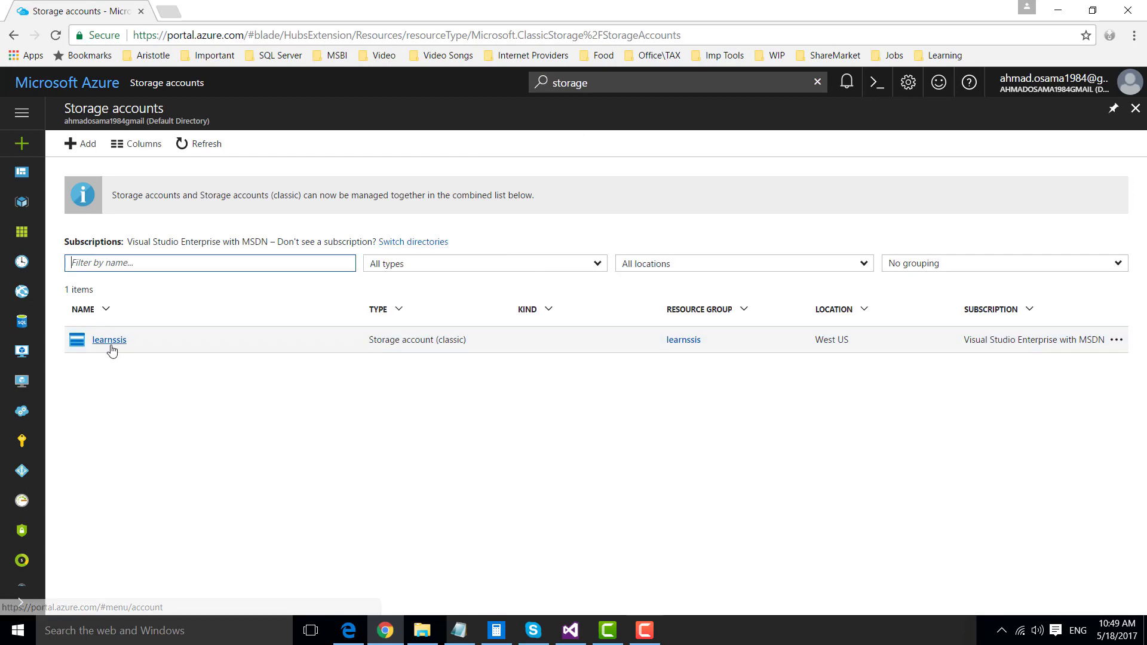
{"action": "left_click", "coordinate": [108, 341]}
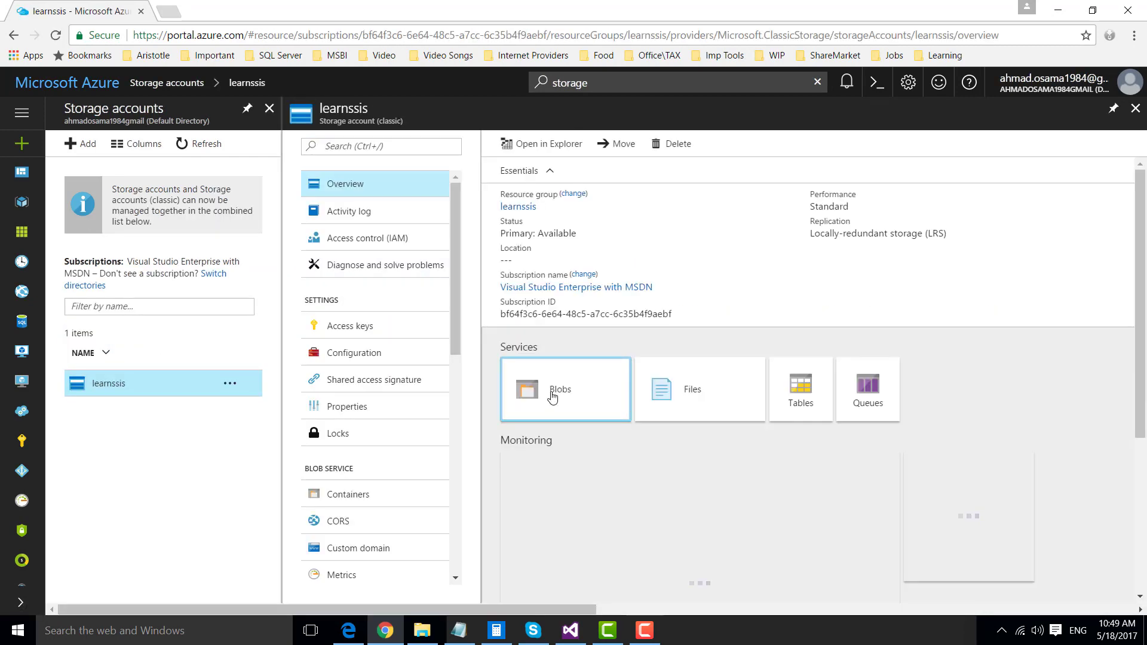
{"action": "left_click", "coordinate": [565, 392]}
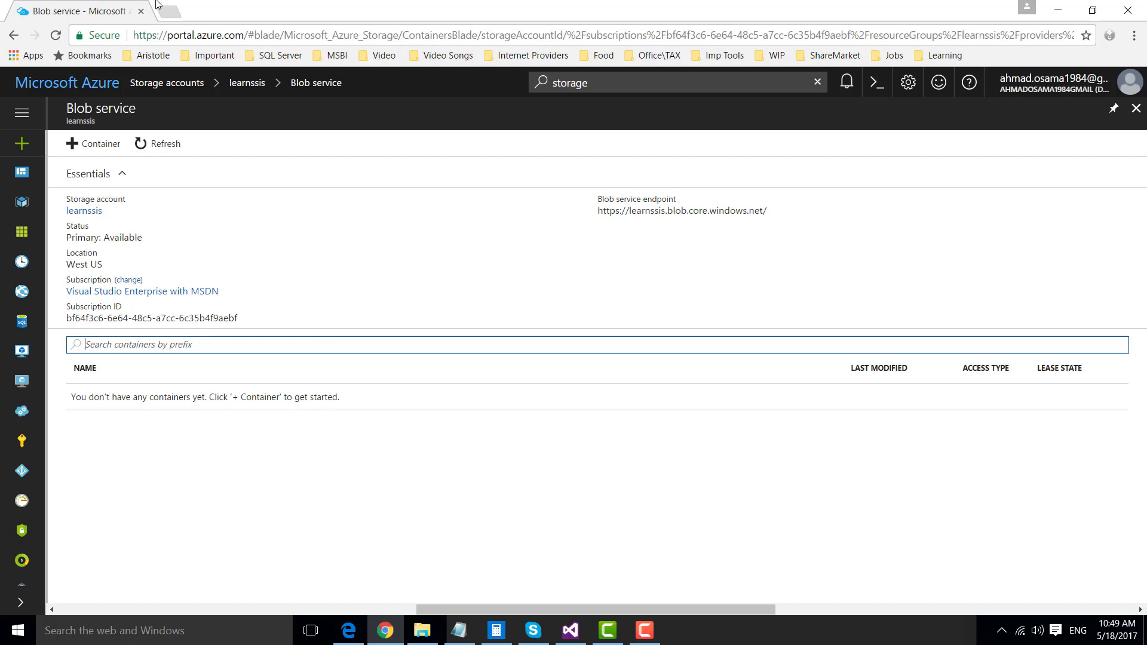
- Search Google in a new tab for "ssis feature pack for microsoft azure" and open the Microsoft Docs article on the feature pack
{"action": "left_click", "coordinate": [172, 13]}
{"action": "type", "text": "g"}
{"action": "key", "text": "Return"}
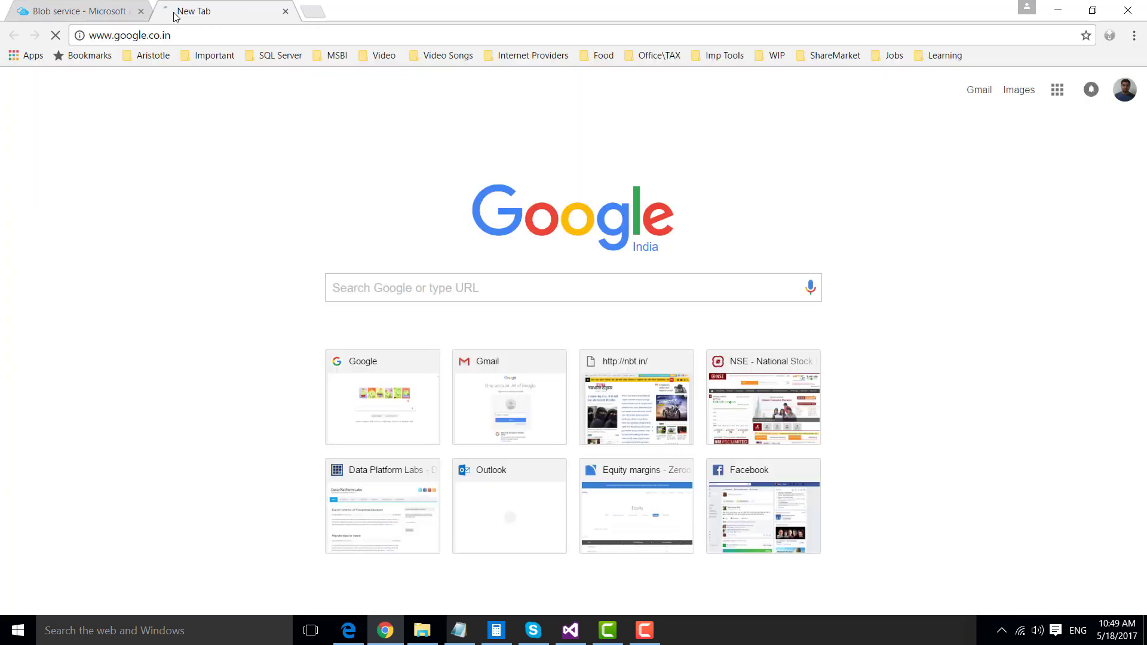
{"action": "type", "text": "ssis"}
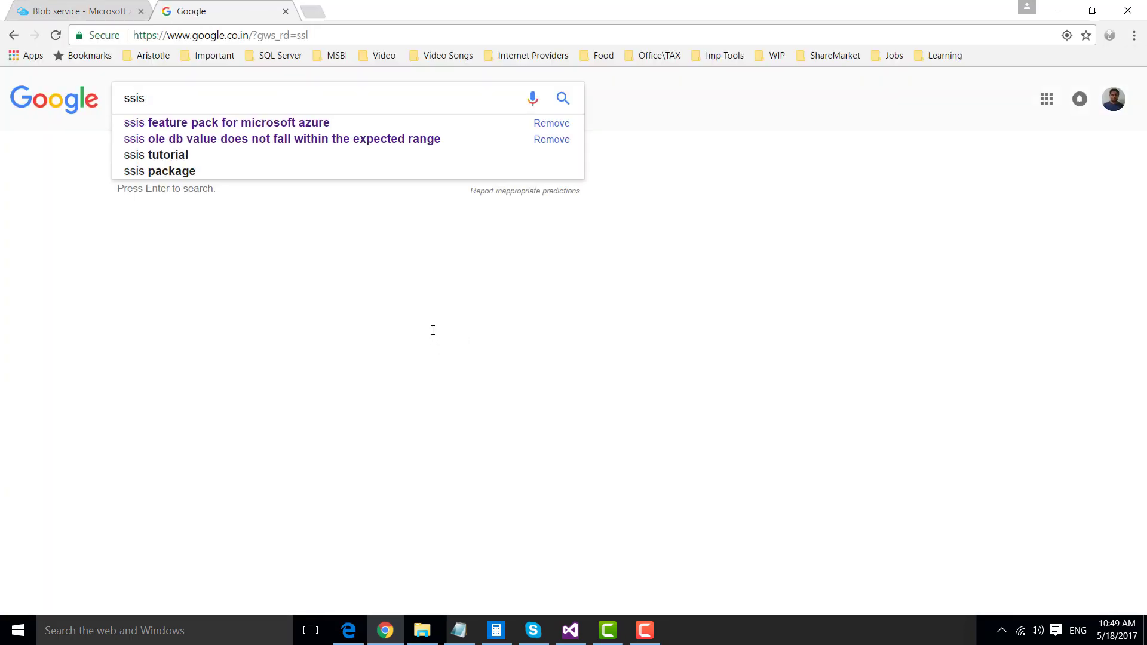
{"action": "key", "text": "Down"}
{"action": "key", "text": "Return"}
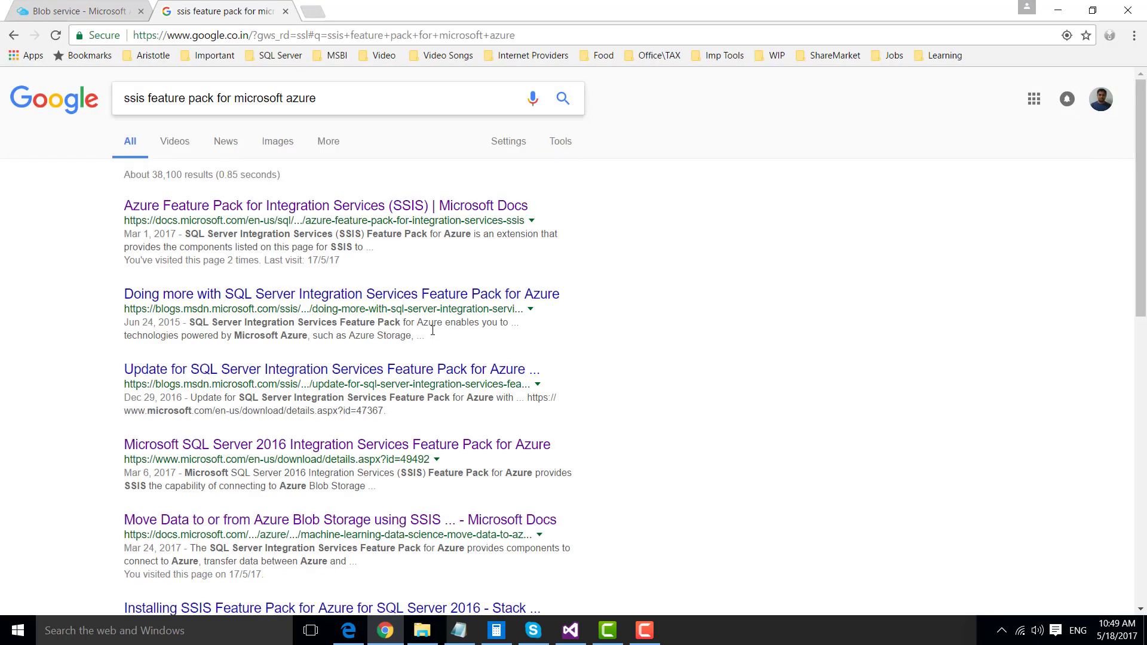
{"action": "left_click", "coordinate": [378, 209]}
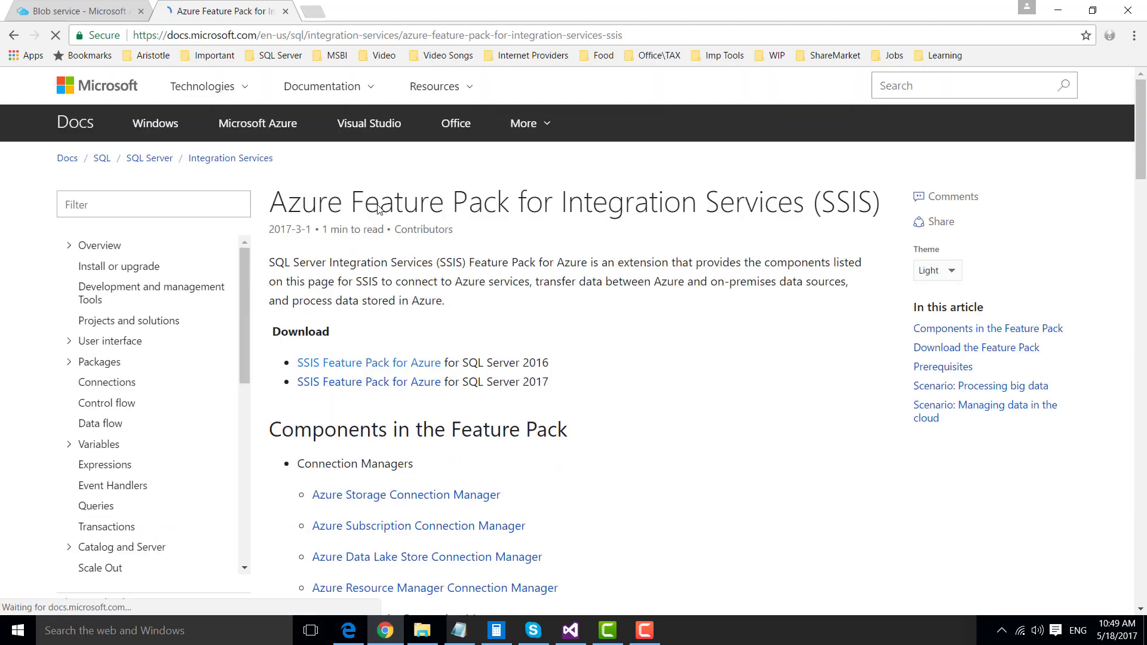
- Open the download page of the SSIS Feature Pack for Azure for SQL Server 2016
{"action": "scroll", "coordinate": [380, 299], "scroll_direction": "down", "scroll_amount": 1}
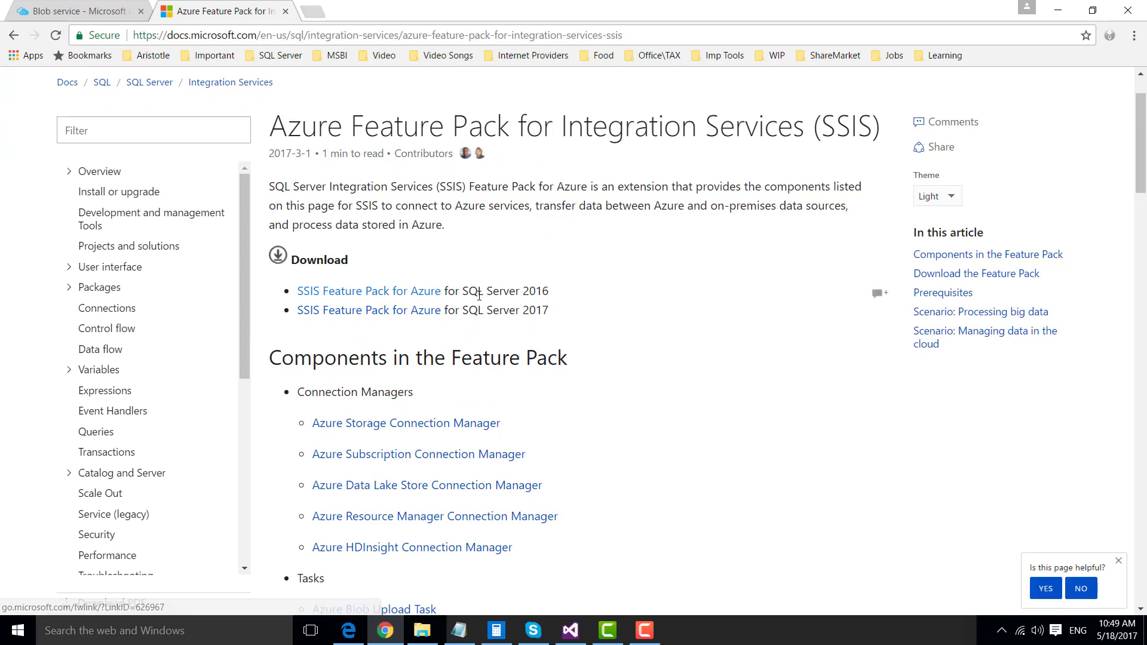
{"action": "left_click_drag", "start_coordinate": [468, 292], "coordinate": [536, 294]}
{"action": "left_click", "coordinate": [557, 298]}
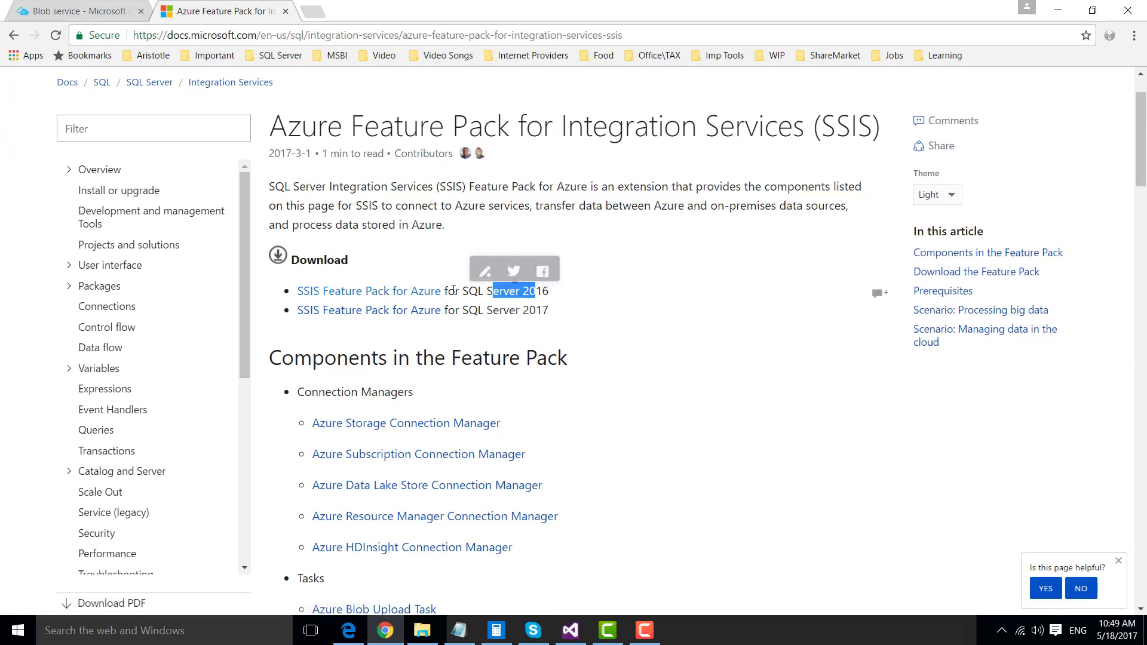
{"action": "left_click", "coordinate": [387, 294]}
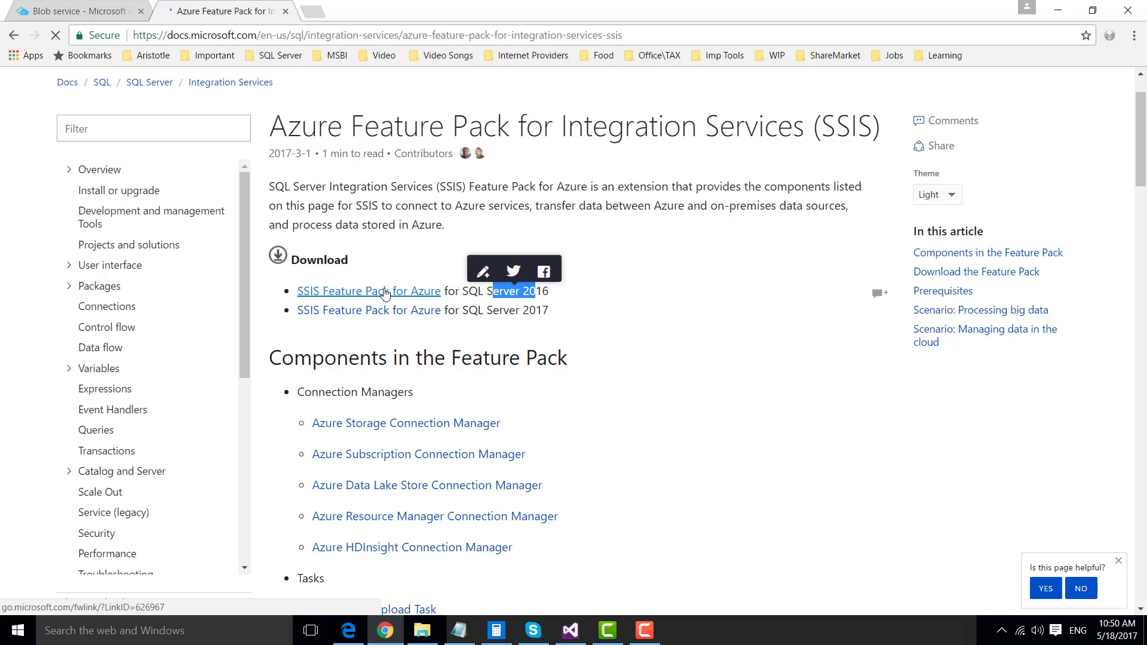
{"action": "scroll", "coordinate": [554, 407], "scroll_direction": "down", "scroll_amount": 3}
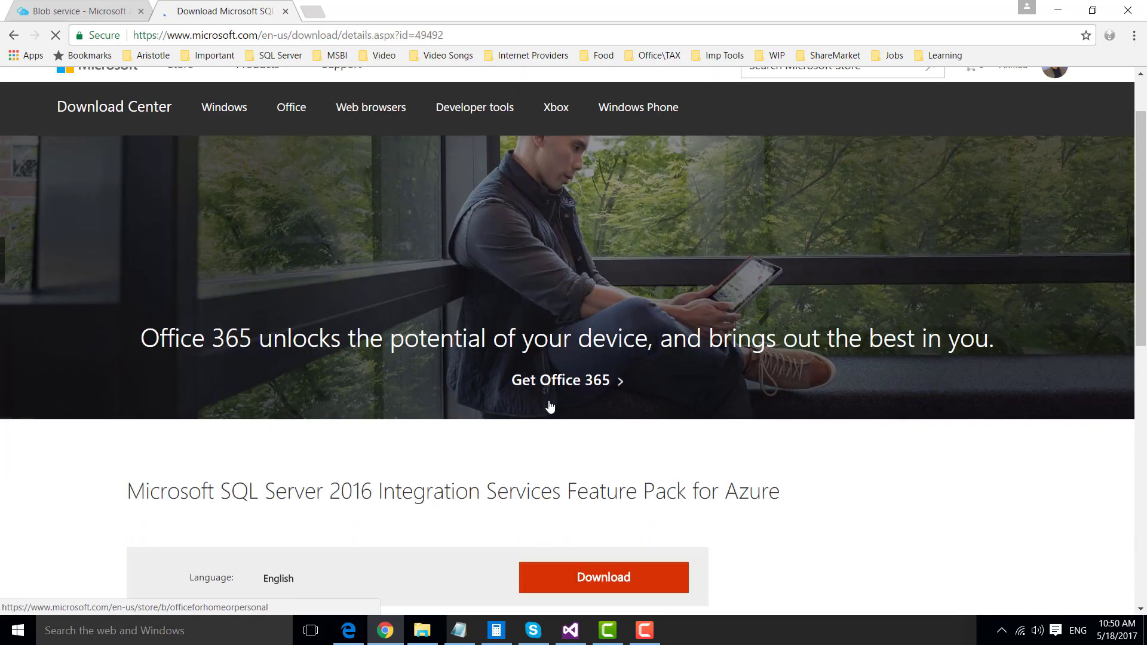
- Bring up the feature pack's download choices and select SsisAzureFeaturePack_2016_x64.msi
{"action": "left_click", "coordinate": [589, 468]}
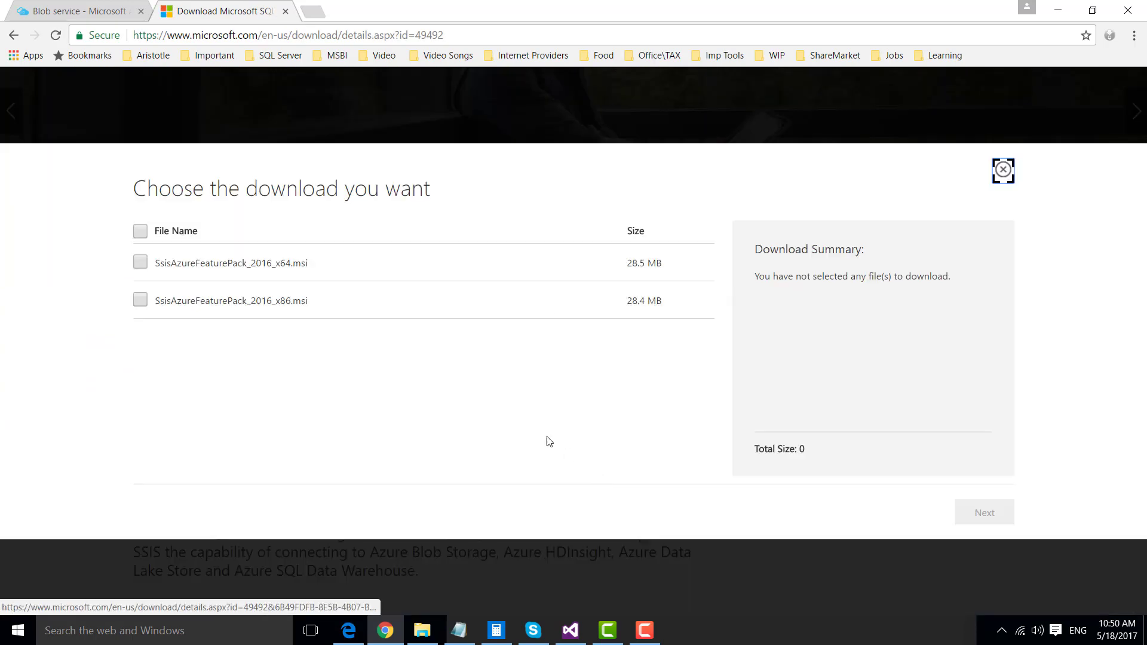
{"action": "left_click", "coordinate": [147, 265]}
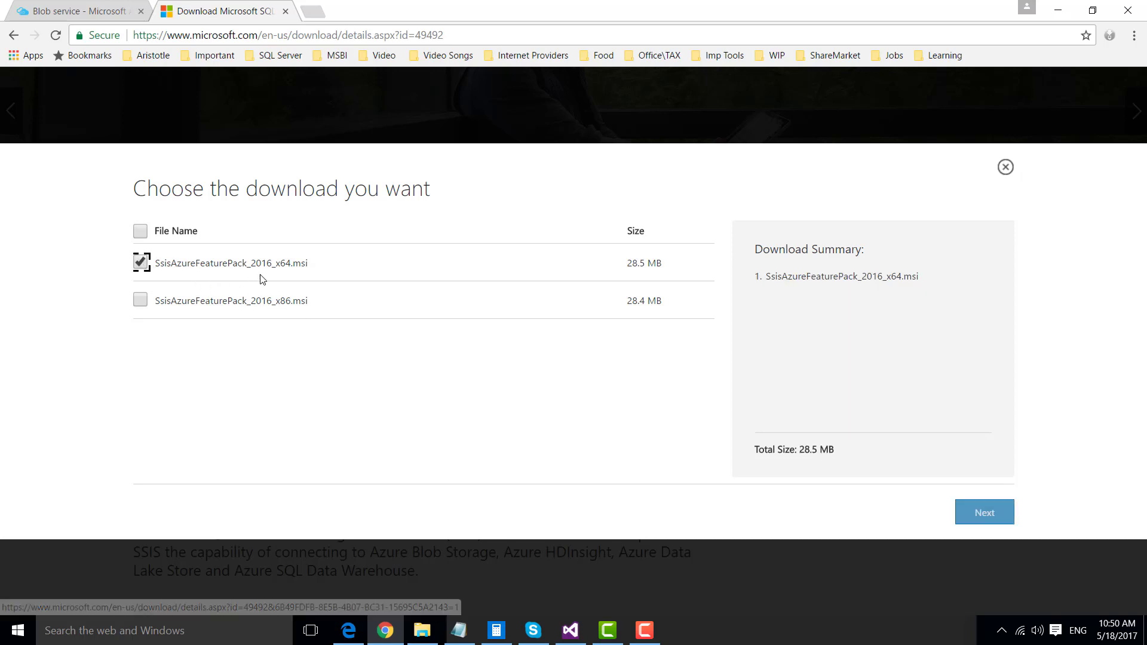
{"action": "left_click_drag", "start_coordinate": [275, 264], "coordinate": [313, 263]}
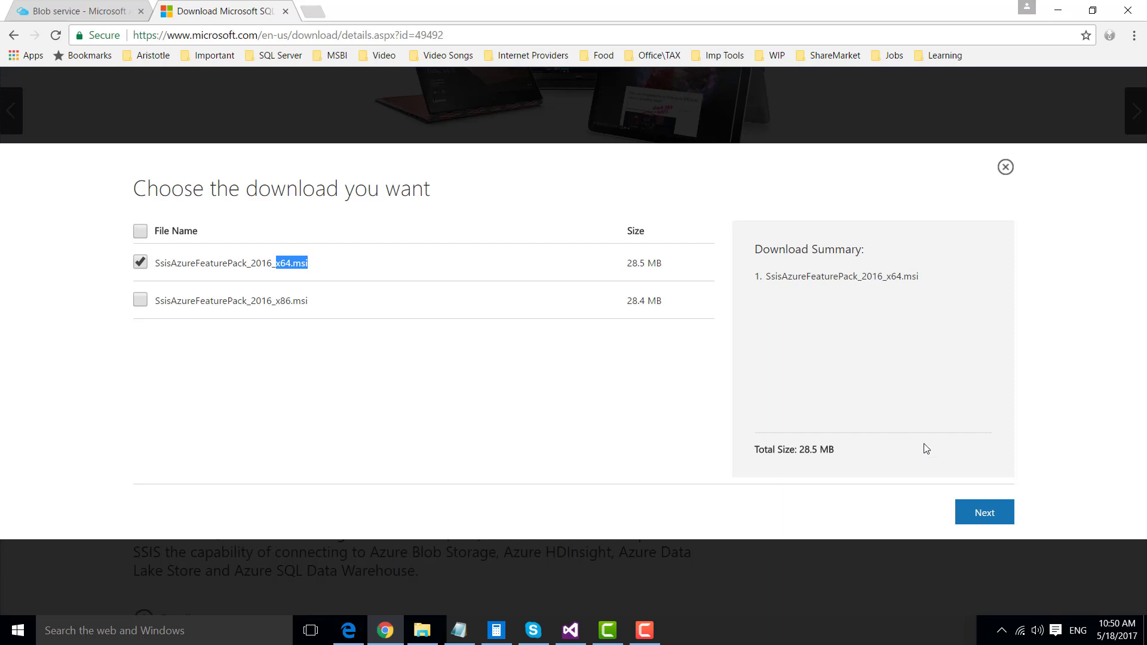
{"action": "left_click_drag", "start_coordinate": [285, 263], "coordinate": [338, 261]}
- Switch to File Explorer, start the SsisAzureFeaturePack_2016_x64.msi setup from Downloads, and cancel it at the change, repair or remove options
{"action": "left_click", "coordinate": [421, 631]}
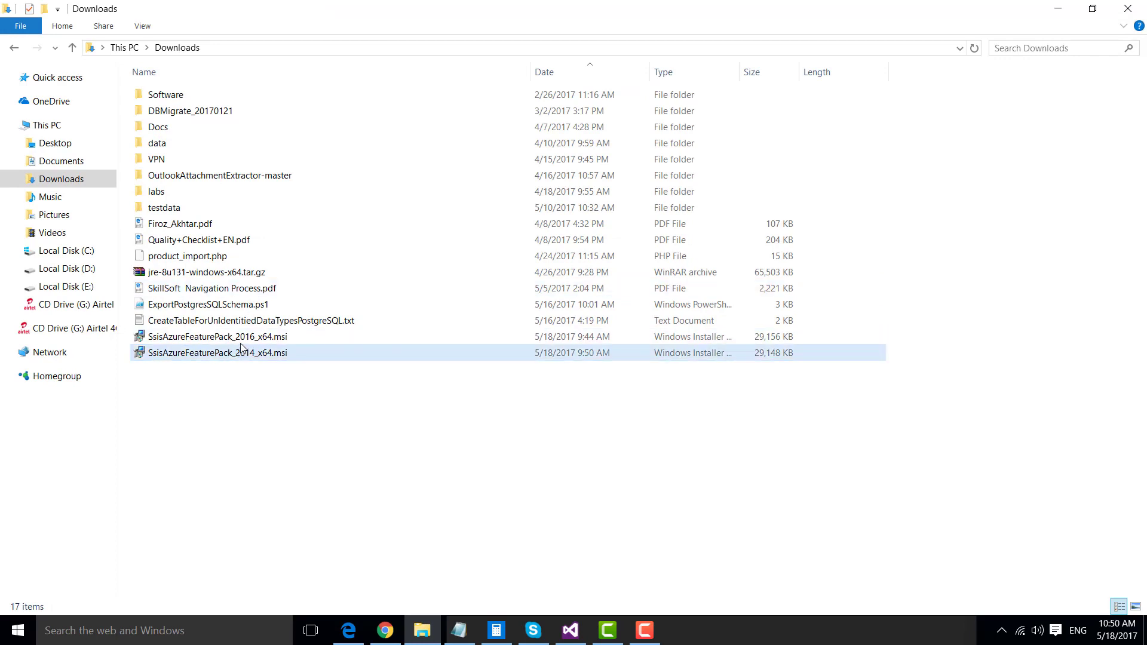
{"action": "left_click", "coordinate": [240, 338]}
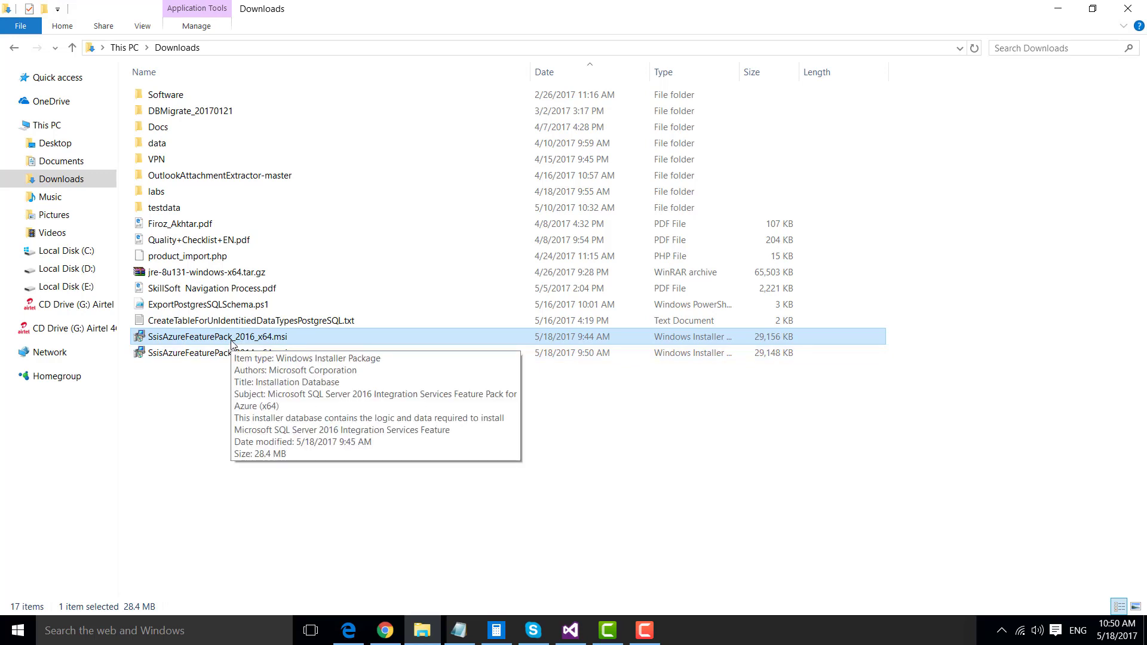
{"action": "double_click", "coordinate": [232, 338]}
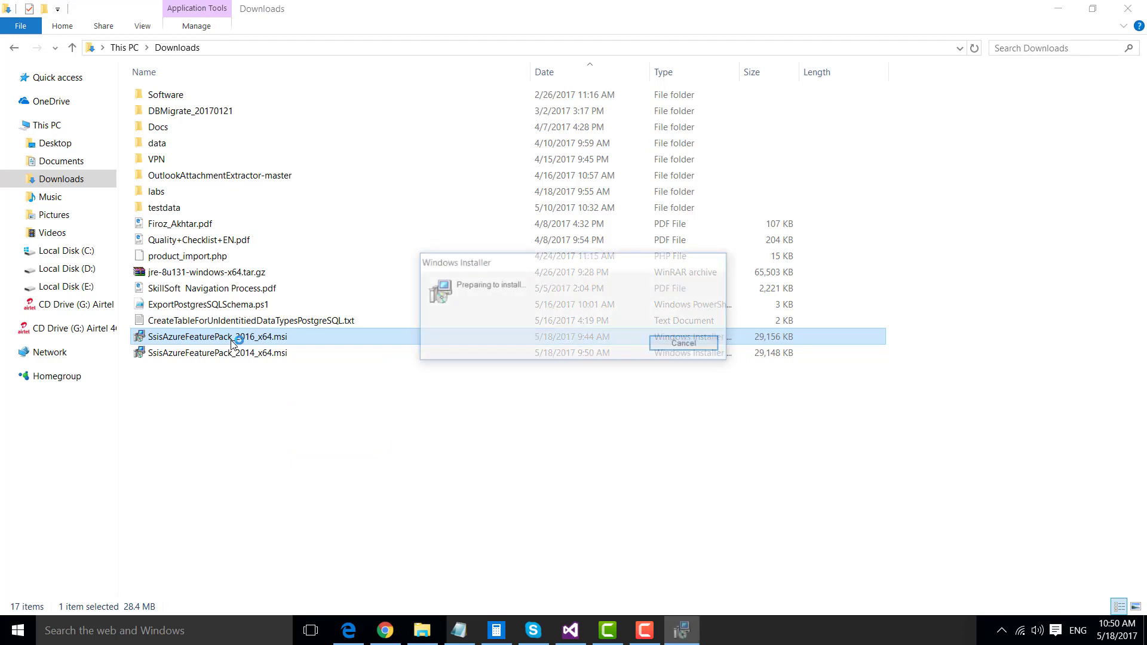
{"action": "left_click", "coordinate": [650, 429]}
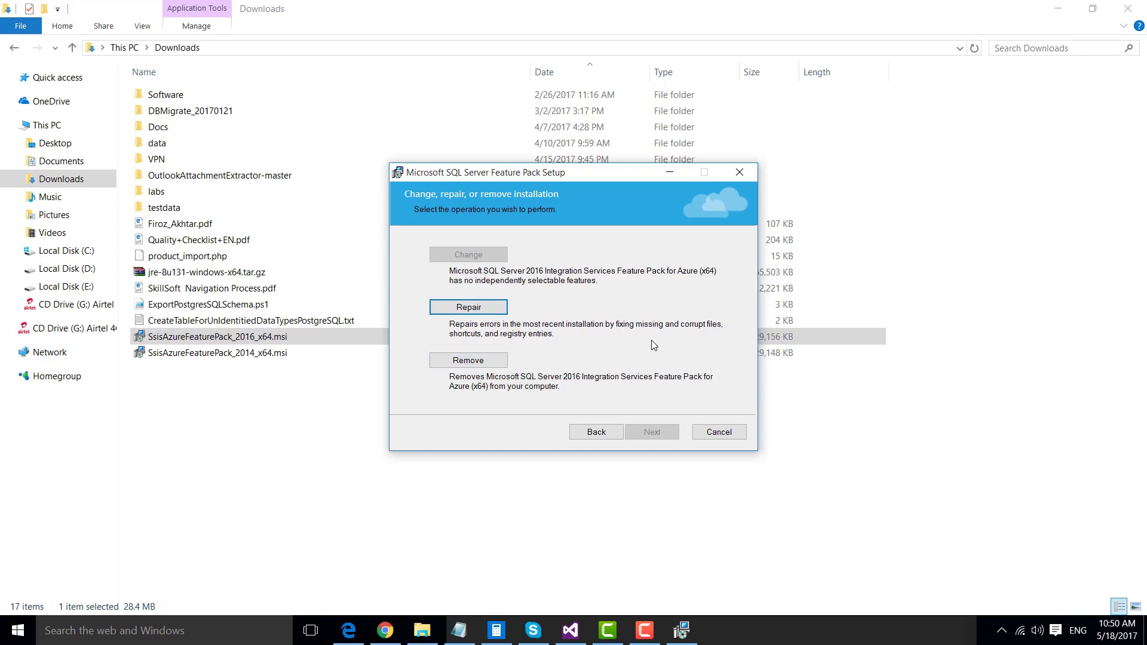
{"action": "left_click", "coordinate": [719, 432]}
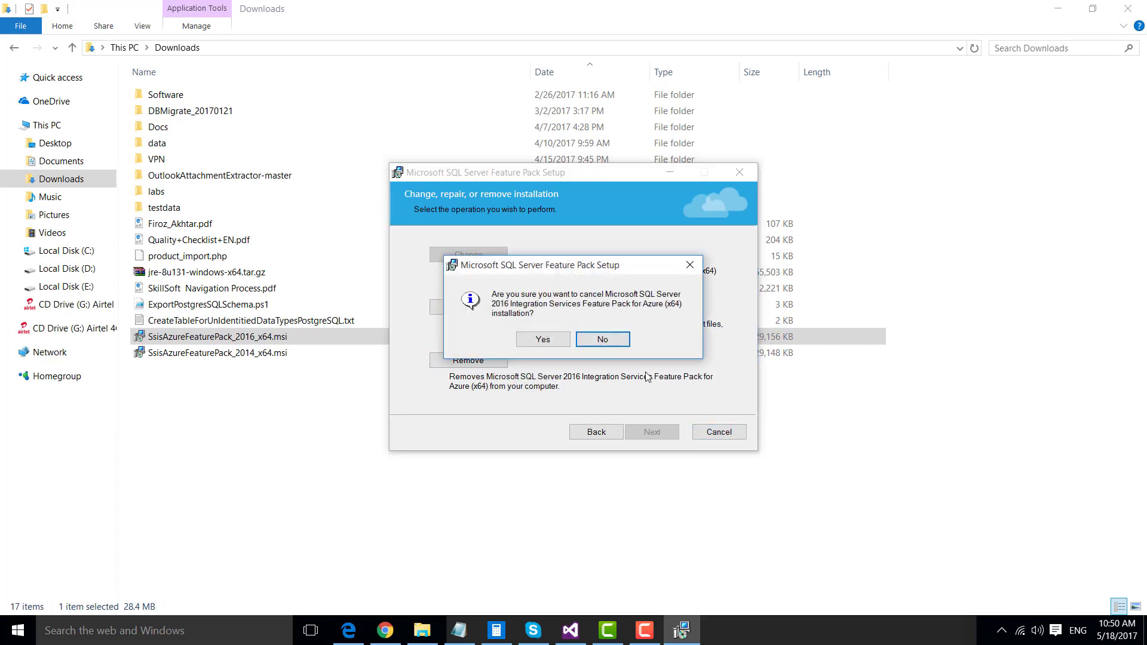
{"action": "left_click", "coordinate": [551, 343]}
{"action": "left_click", "coordinate": [652, 432]}
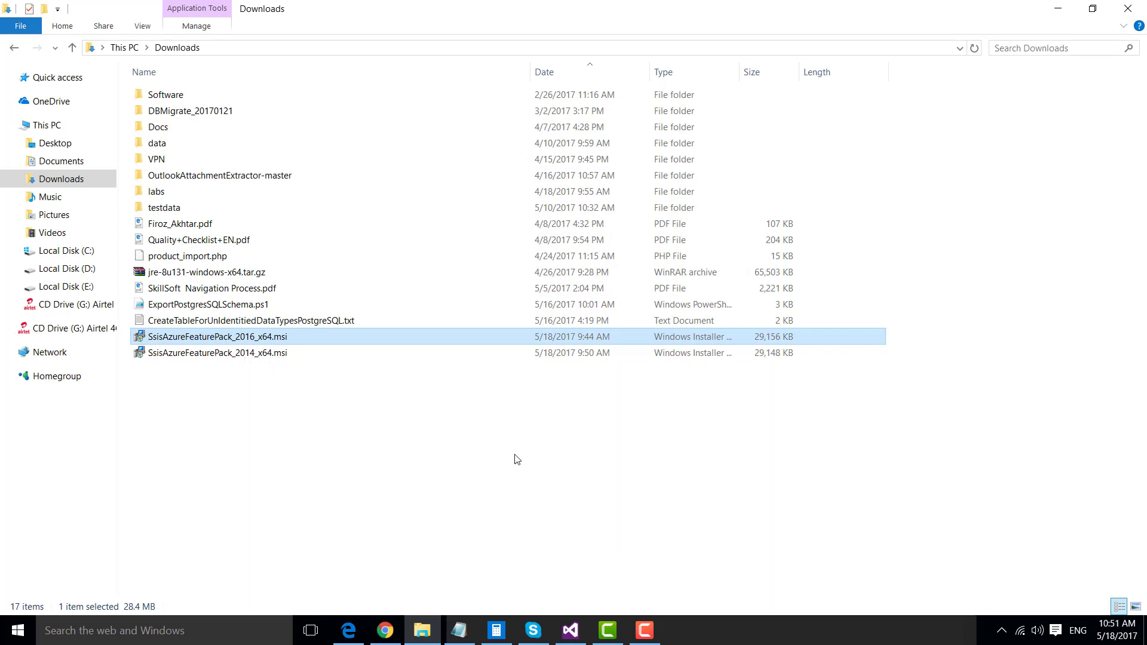
- Switch to the UploadDataToAzureBlob project in Visual Studio and expand the Azure group of the SSIS Toolbox
{"action": "left_click", "coordinate": [572, 632]}
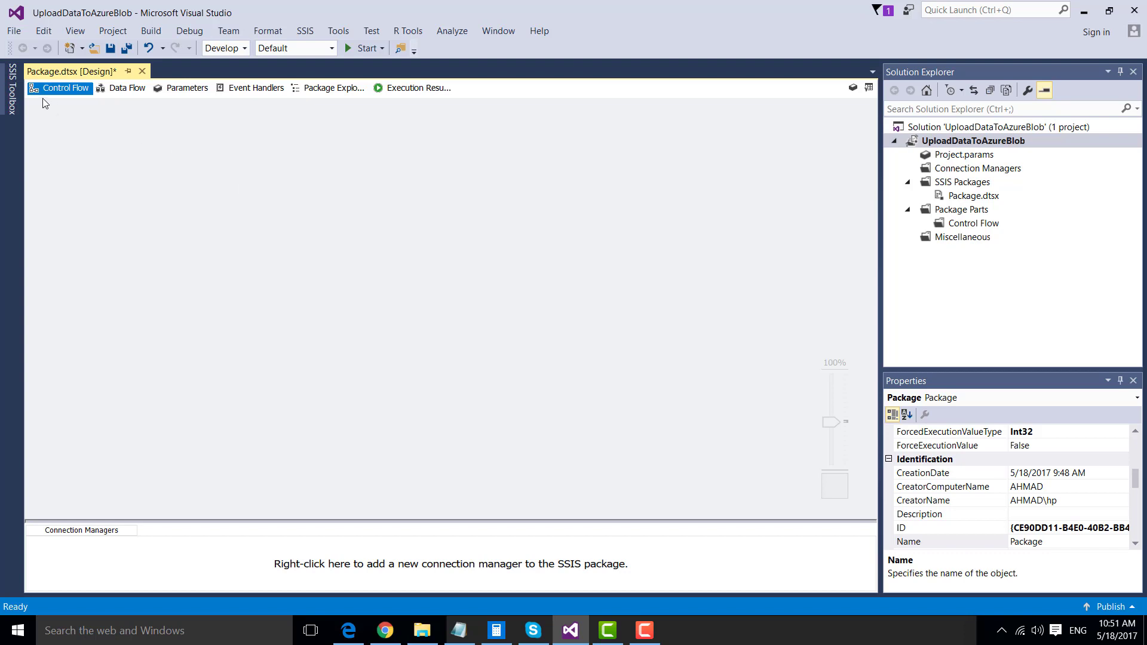
{"action": "left_click", "coordinate": [13, 78]}
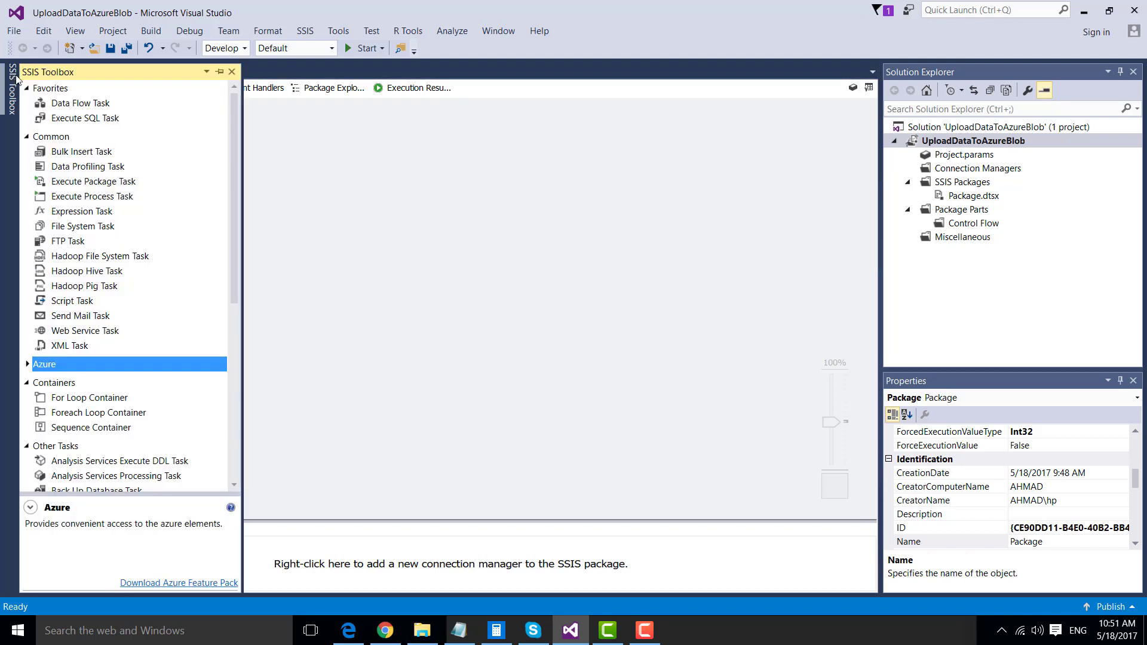
{"action": "scroll", "coordinate": [36, 278], "scroll_direction": "down", "scroll_amount": 2}
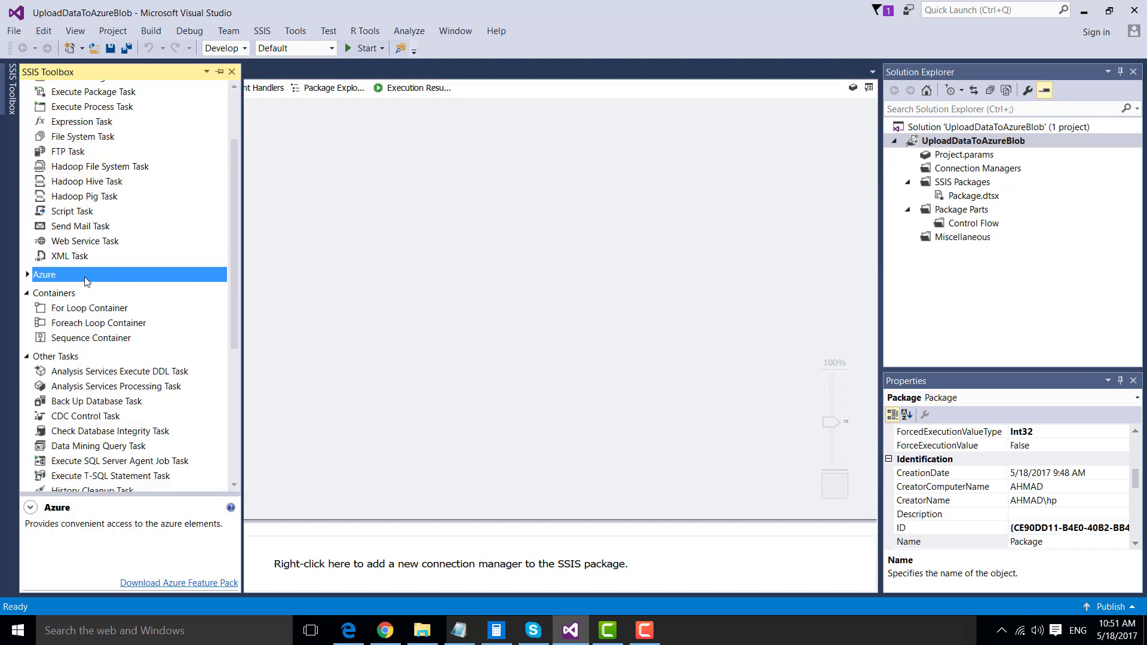
{"action": "left_click", "coordinate": [28, 276]}
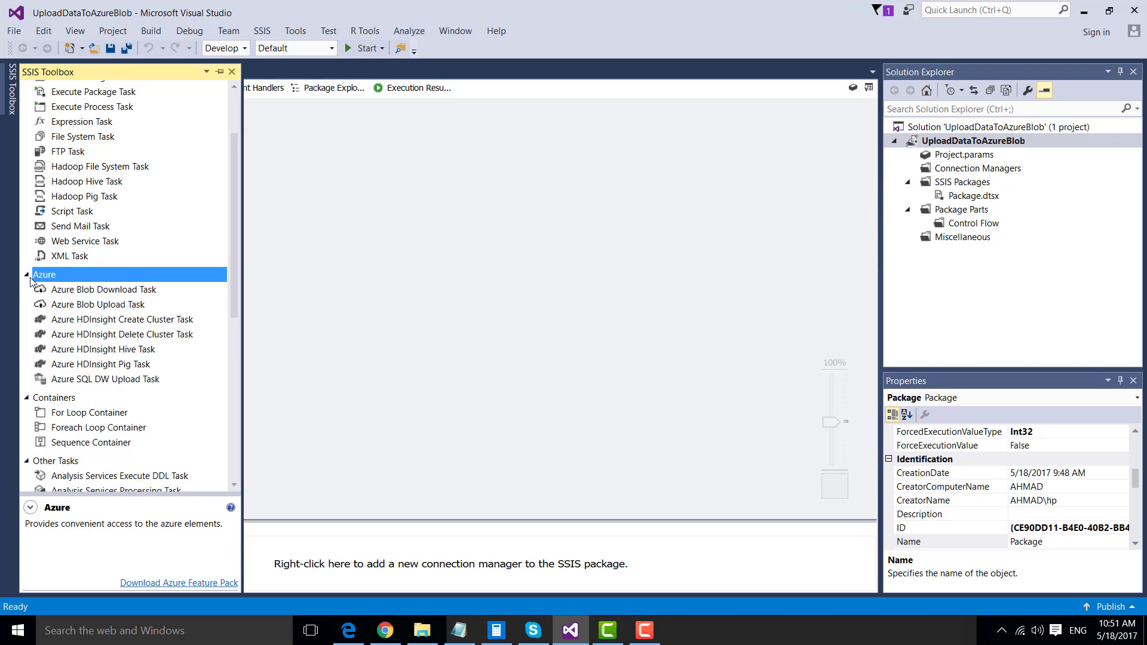
- Review the Azure tasks and add an Azure Blob Upload Task to the control flow of Package.dtsx
{"action": "left_click", "coordinate": [86, 305]}
{"action": "left_click", "coordinate": [103, 321]}
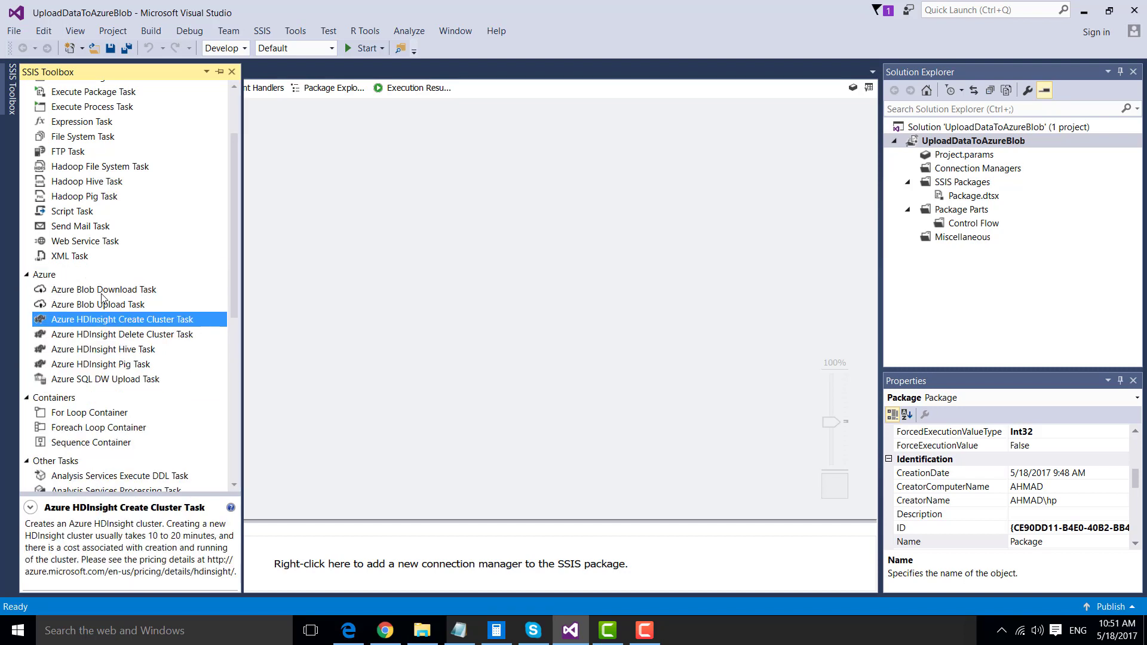
{"action": "left_click", "coordinate": [103, 293]}
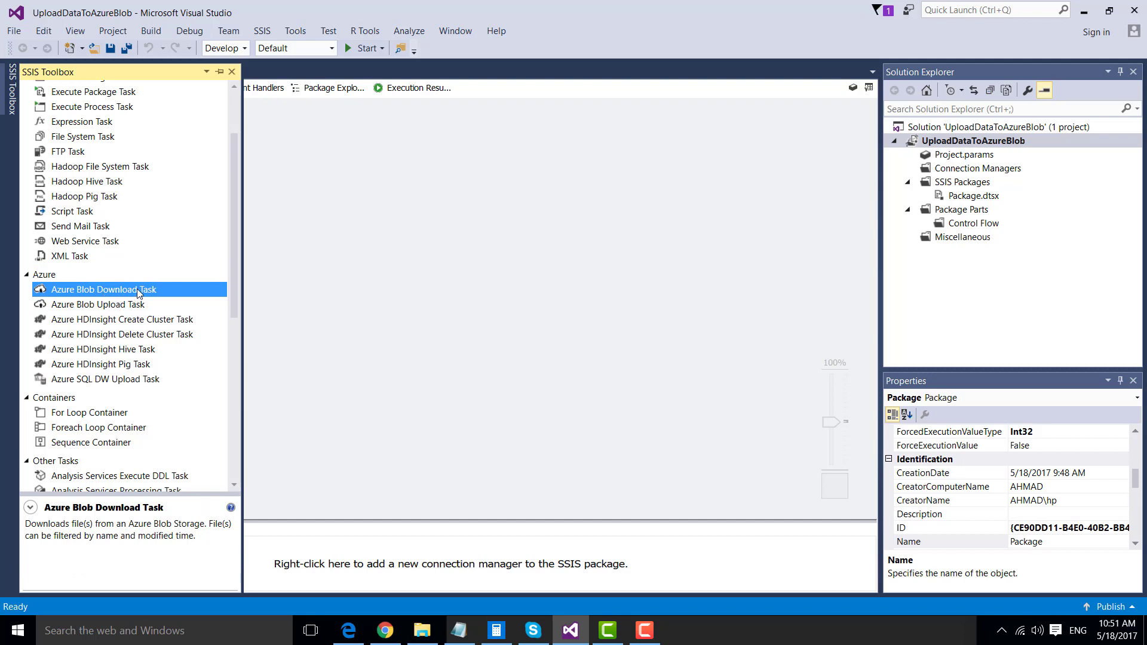
{"action": "left_click", "coordinate": [111, 307]}
{"action": "left_click", "coordinate": [129, 323]}
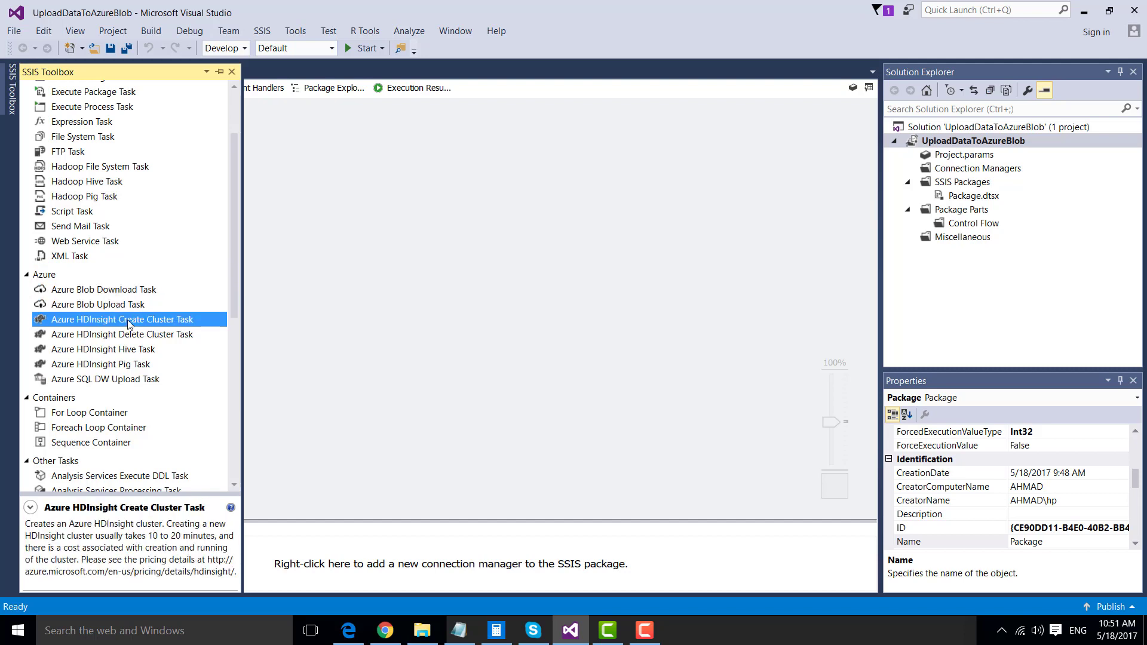
{"action": "key", "text": "Up"}
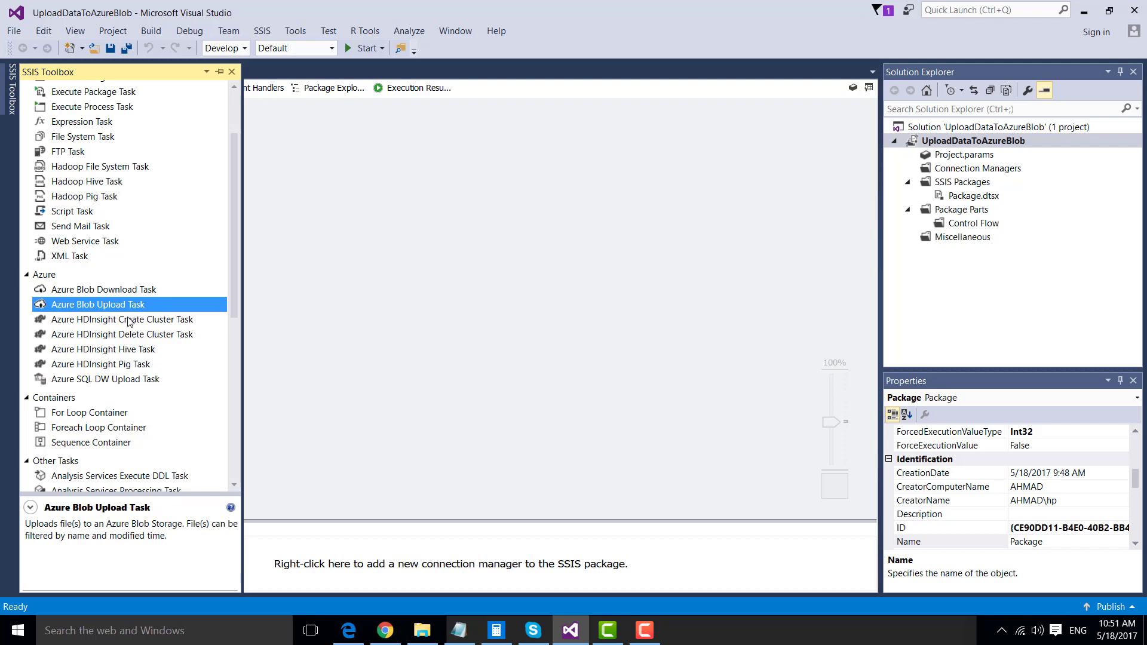
{"action": "mouse_move", "coordinate": [233, 212]}
{"action": "left_mouse_down"}
{"action": "mouse_move", "coordinate": [234, 368]}
{"action": "mouse_move", "coordinate": [249, 214]}
{"action": "left_mouse_up"}
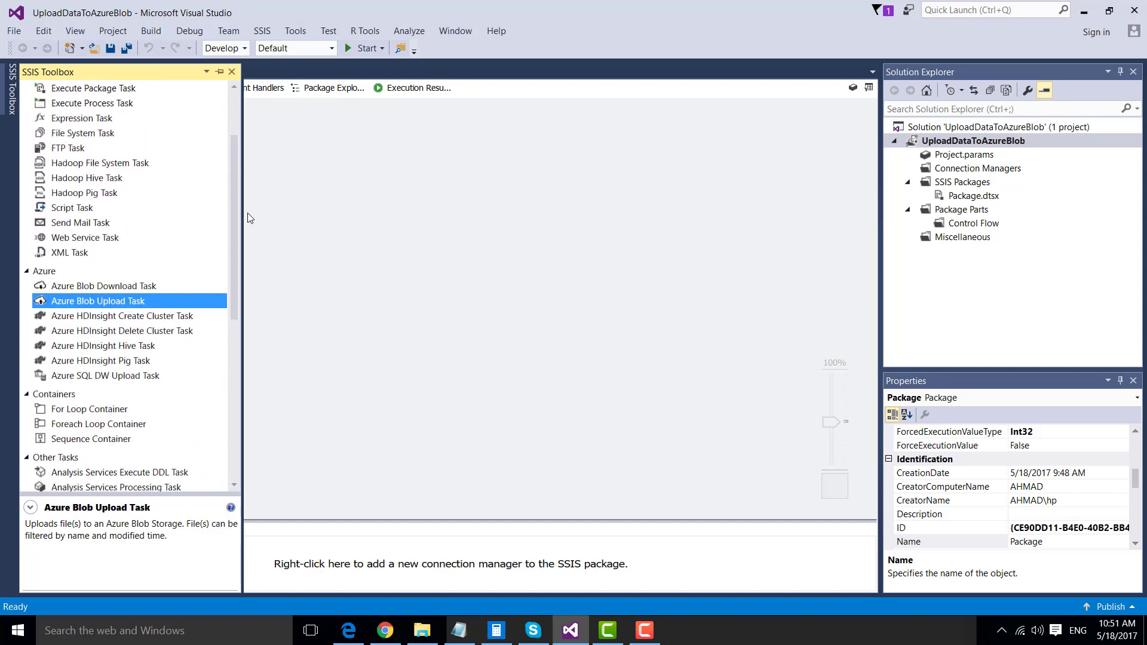
{"action": "left_click_drag", "start_coordinate": [80, 303], "coordinate": [371, 208]}
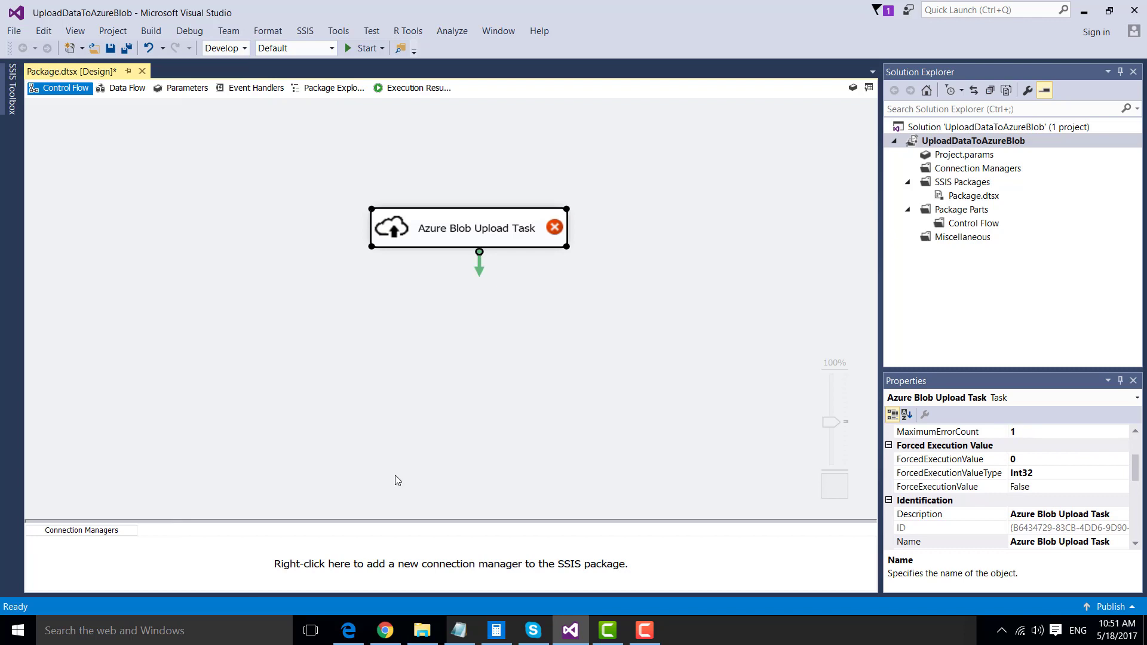
- Switch to File Explorer and look at the TestData.CSV source file in the Azure folder on Local Disk (D:)
{"action": "left_click", "coordinate": [422, 631]}
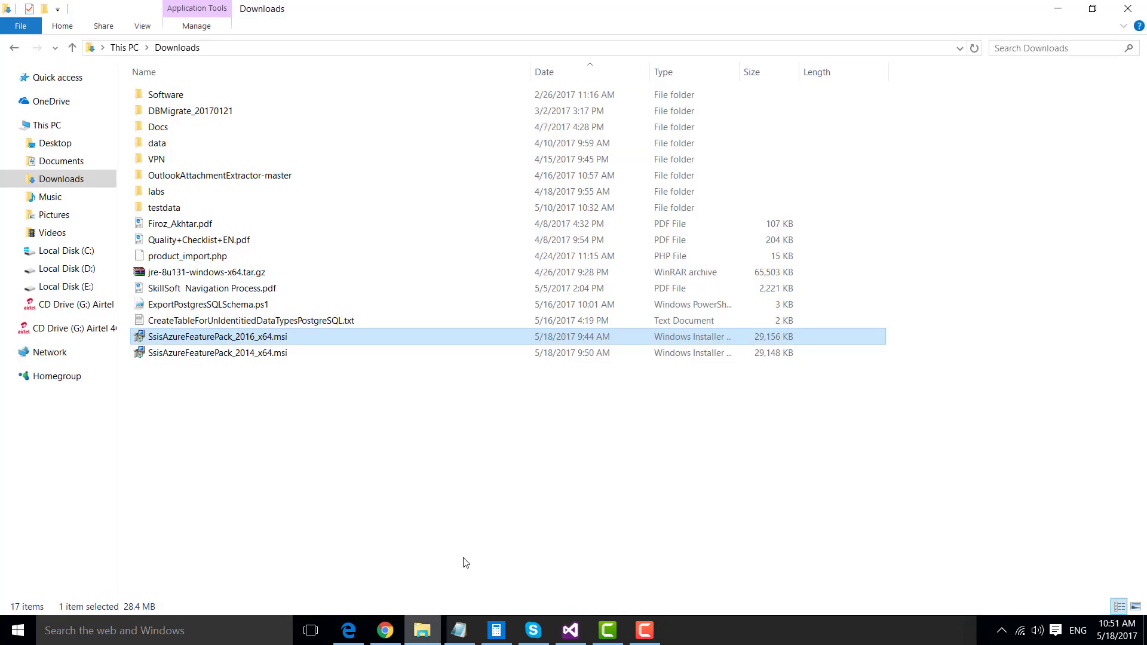
{"action": "left_click", "coordinate": [81, 269]}
{"action": "double_click", "coordinate": [163, 95]}
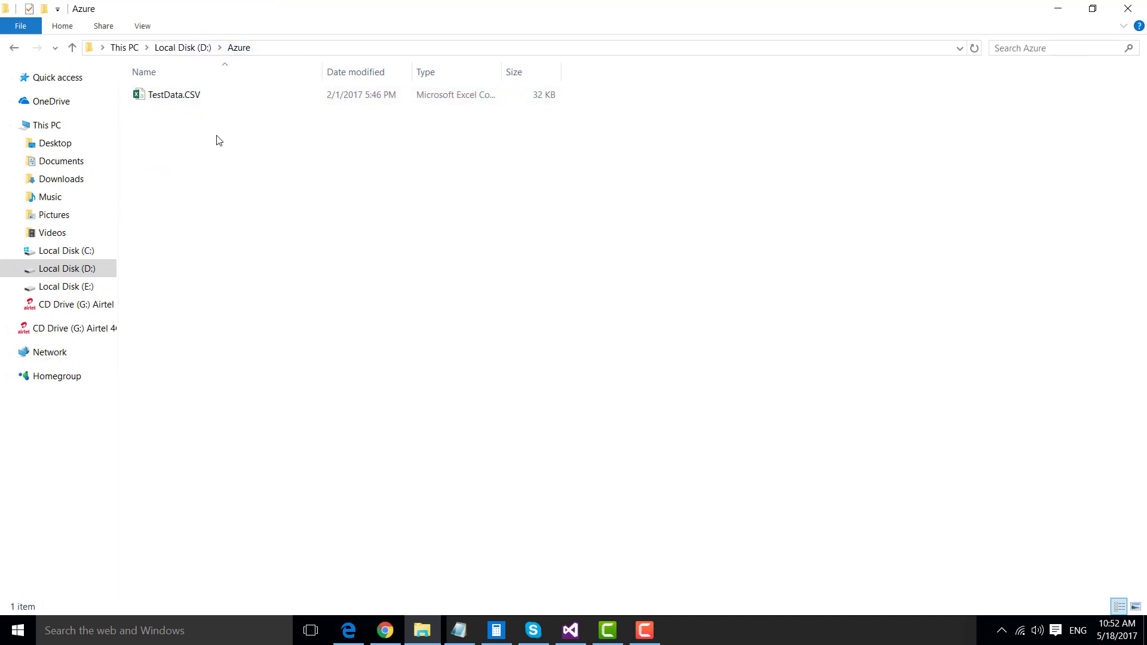
{"action": "left_click_drag", "start_coordinate": [223, 138], "coordinate": [145, 89]}
{"action": "left_click", "coordinate": [226, 154]}
- Switch to the Azure portal in Chrome and create a container named testblob with Blob access in the learnssis Blob service, refreshing the list
{"action": "left_click", "coordinate": [387, 628]}
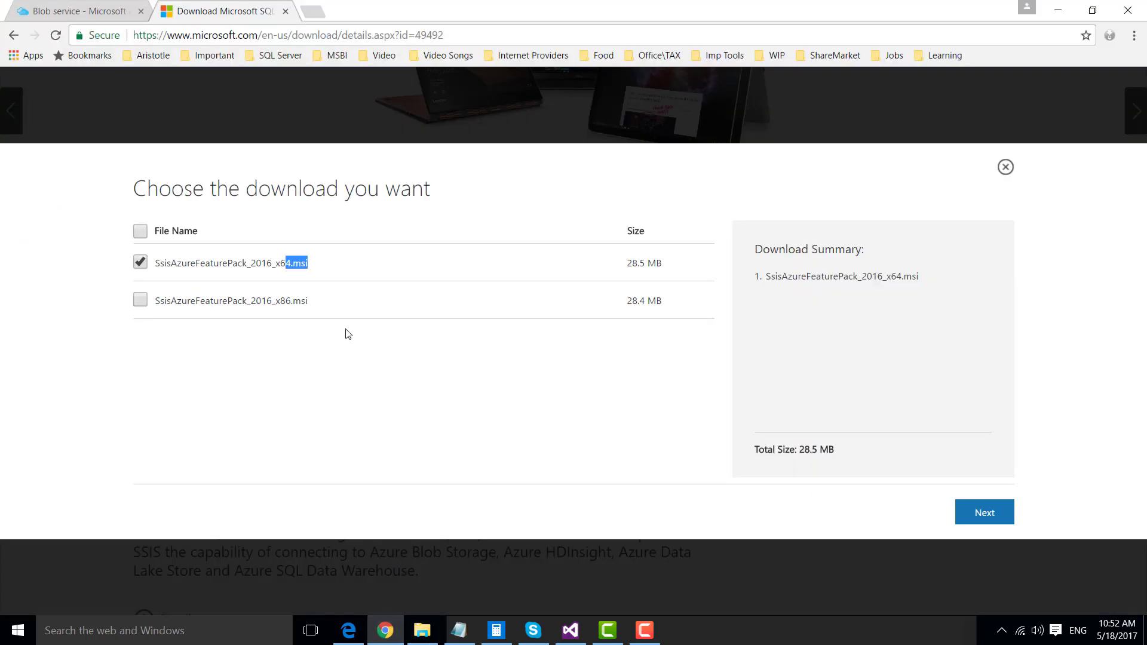
{"action": "left_click", "coordinate": [100, 5]}
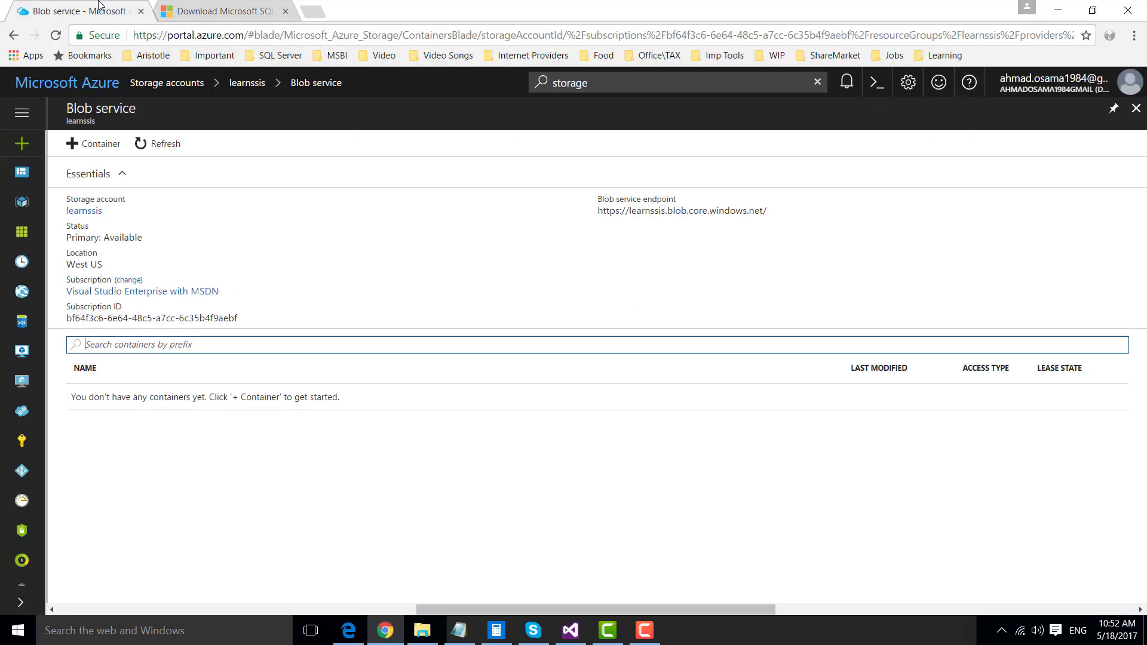
{"action": "left_click", "coordinate": [100, 149]}
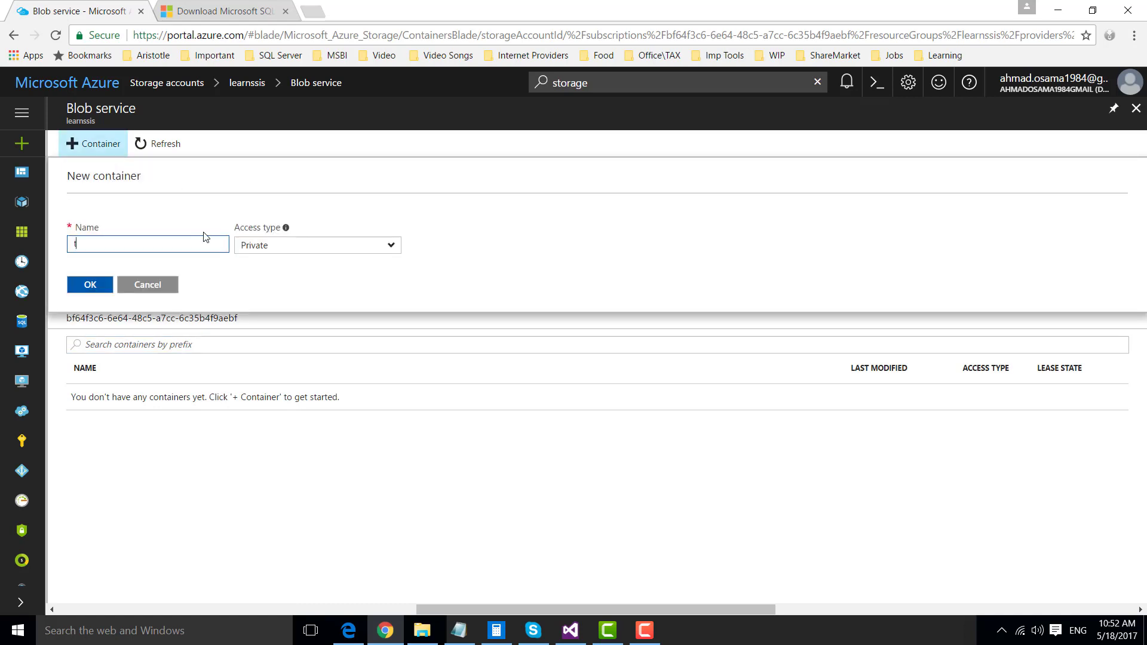
{"action": "type", "text": "testblob"}
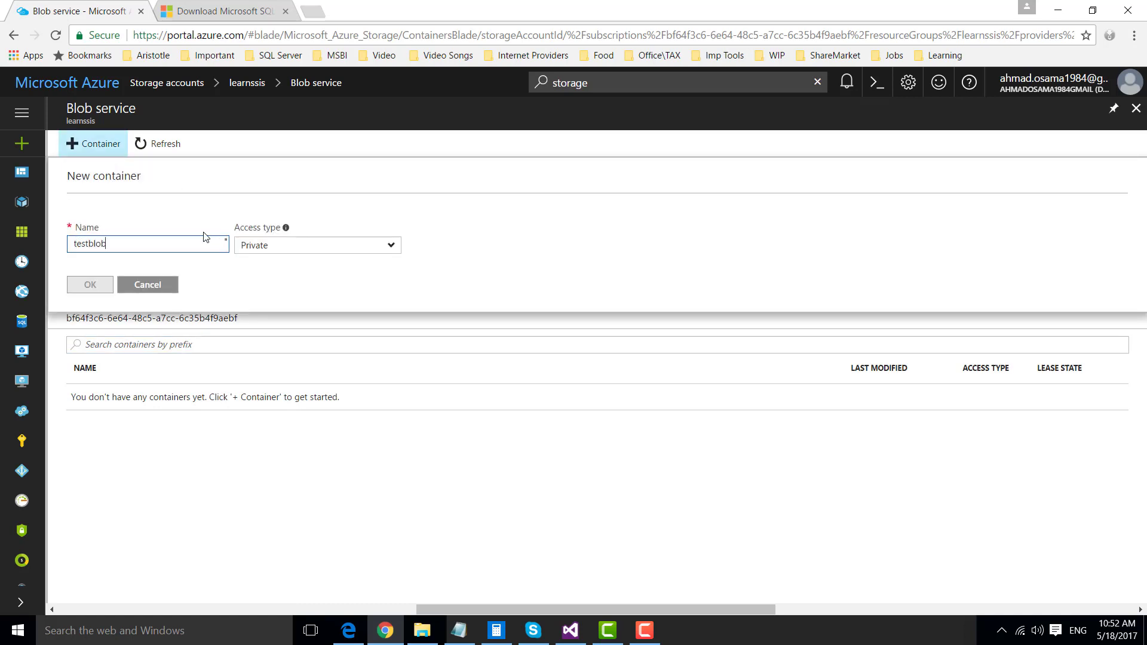
{"action": "left_click", "coordinate": [334, 250]}
{"action": "left_click", "coordinate": [309, 272]}
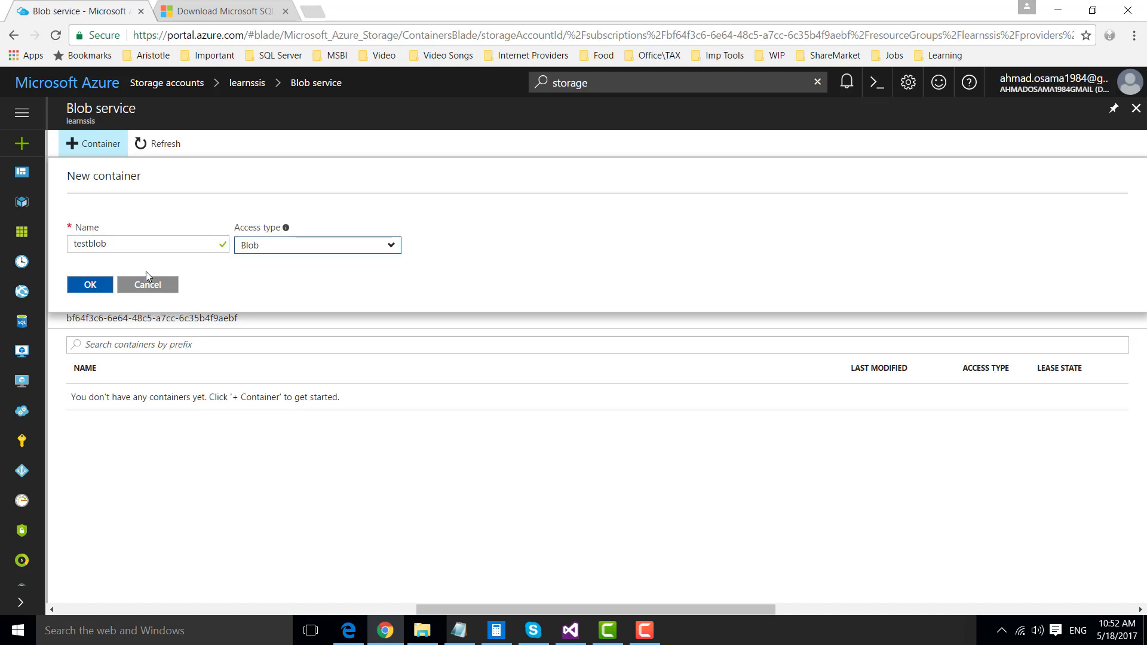
{"action": "left_click", "coordinate": [92, 285]}
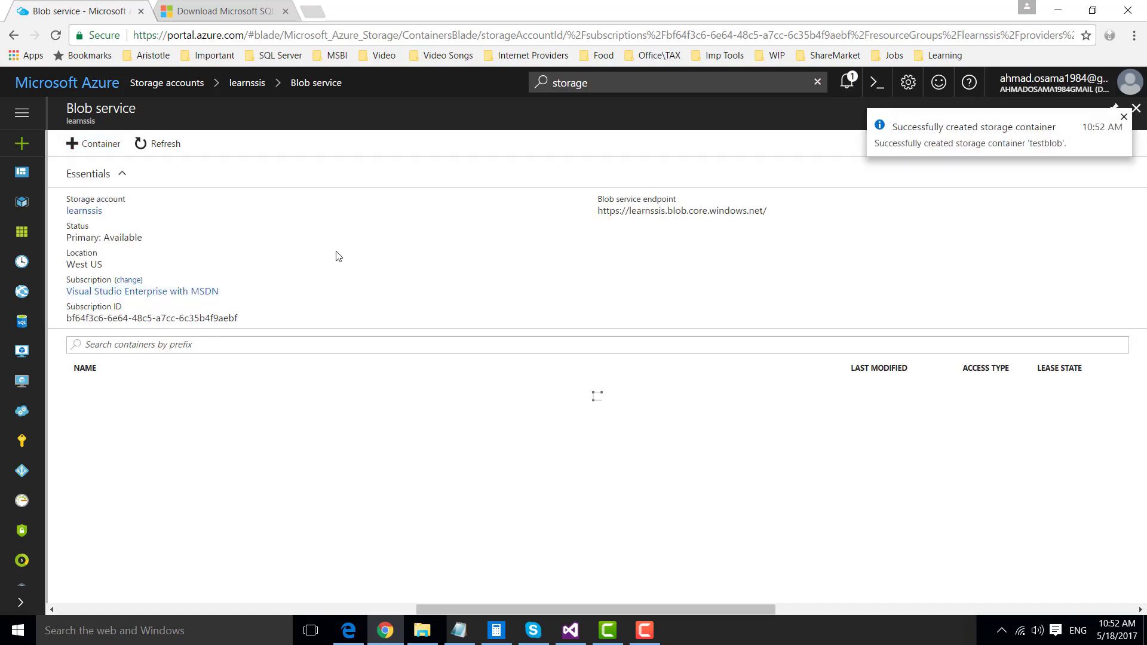
{"action": "left_click", "coordinate": [154, 146]}
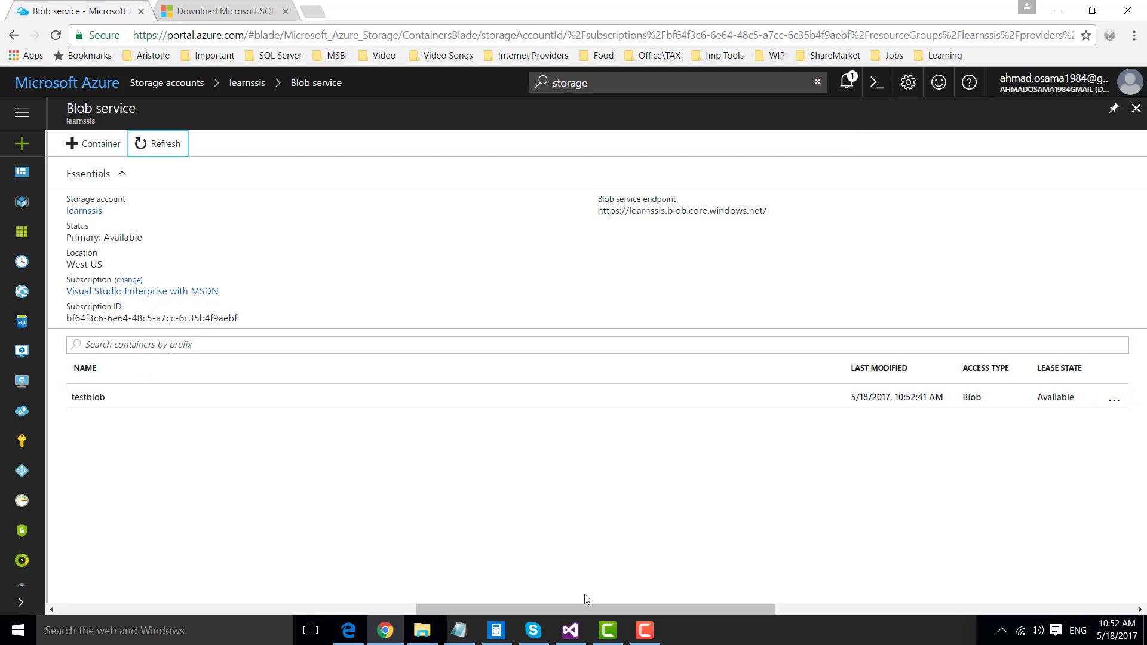
- Launch Microsoft Azure Storage Explorer and open the testblob container under the learnssis storage account's Blob Containers
{"action": "left_click", "coordinate": [219, 627]}
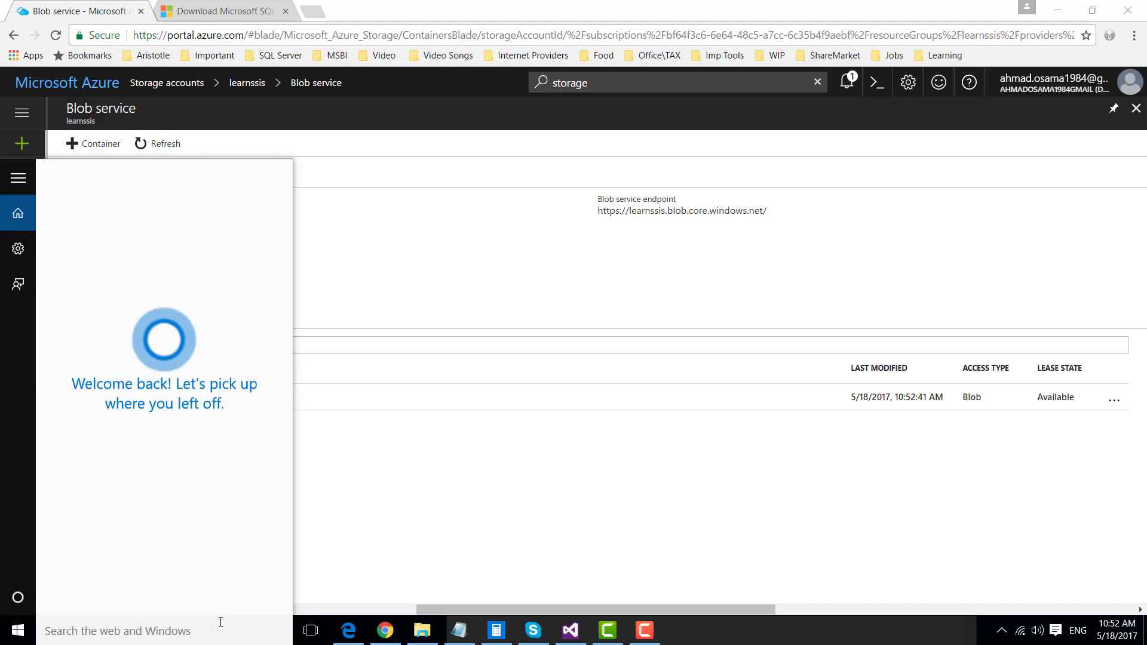
{"action": "type", "text": "azure"}
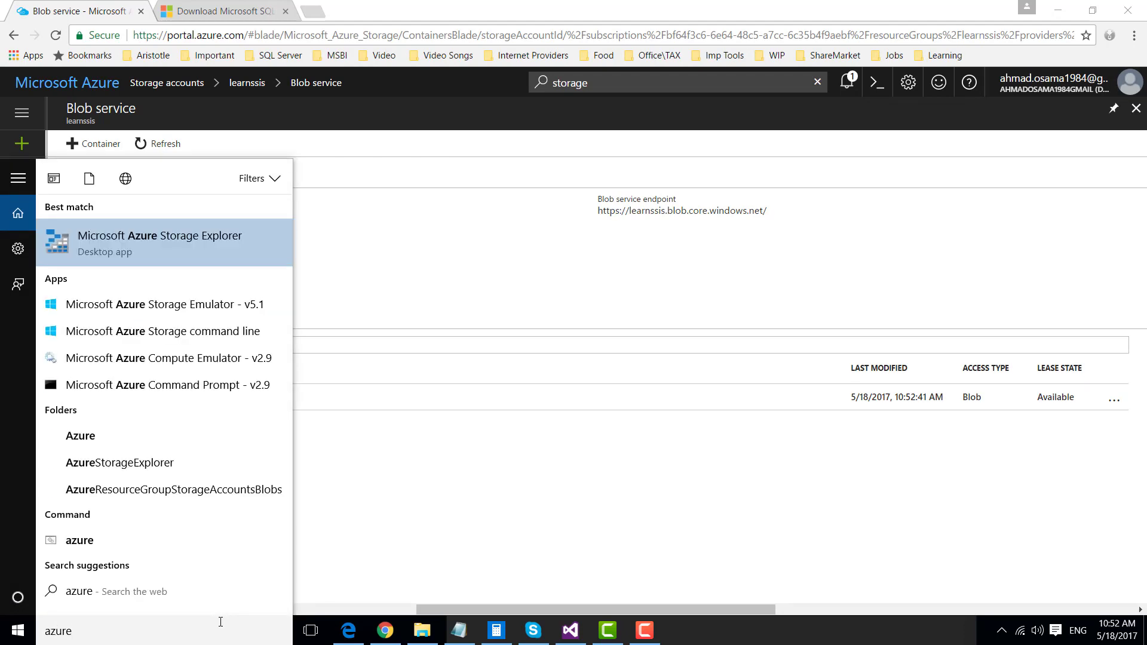
{"action": "left_click", "coordinate": [176, 252]}
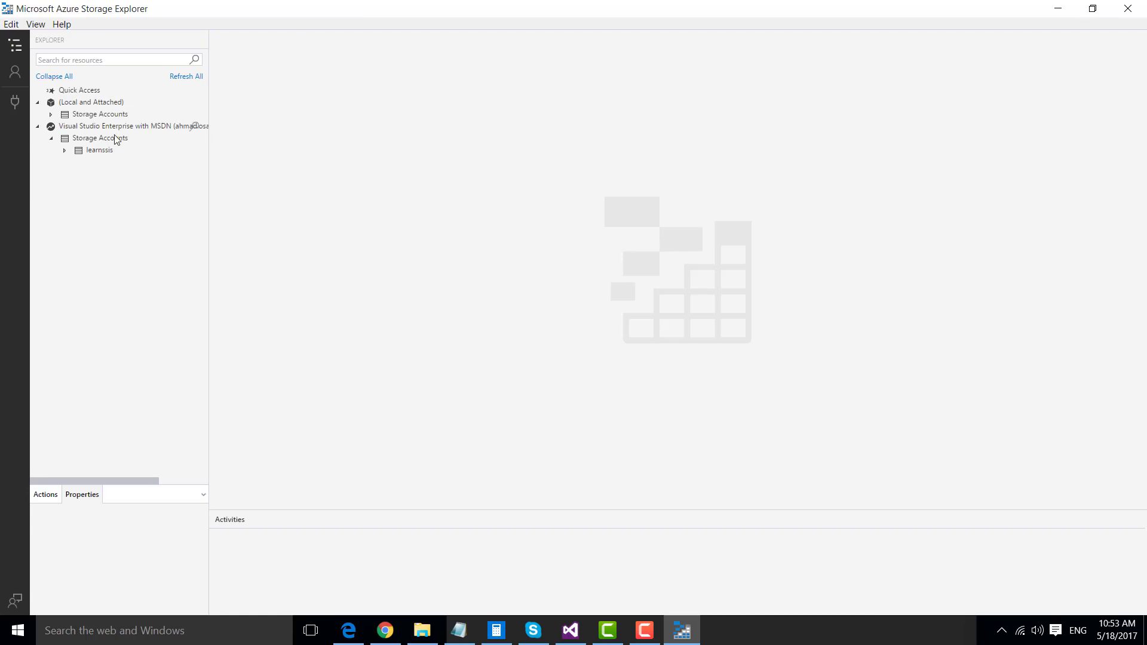
{"action": "double_click", "coordinate": [93, 151]}
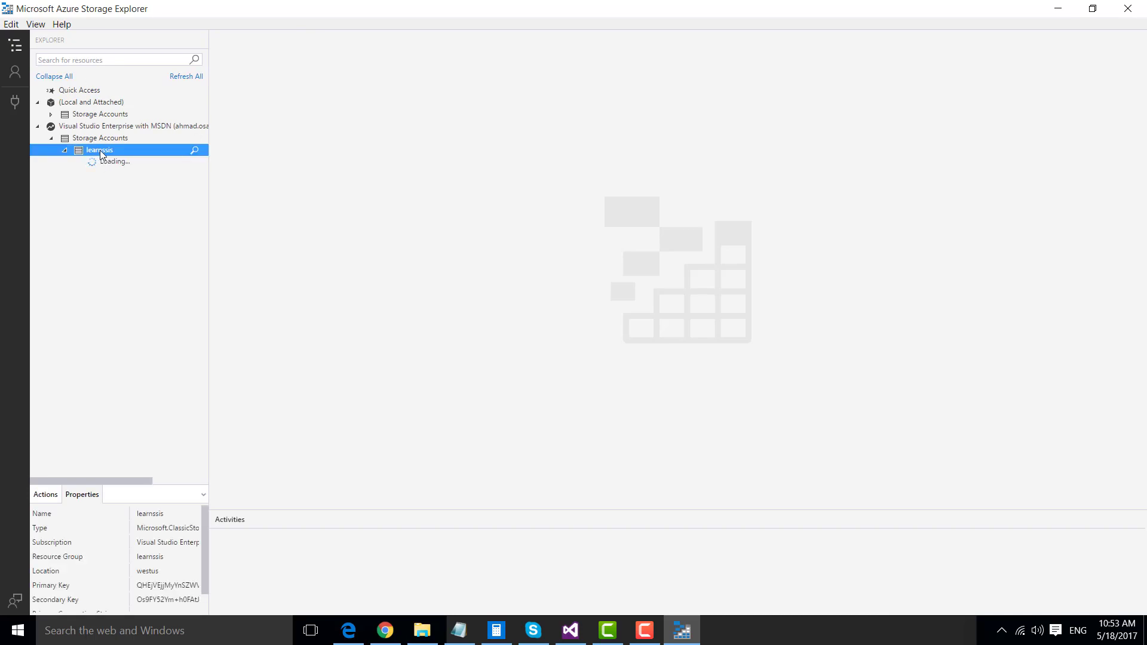
{"action": "left_click", "coordinate": [79, 163]}
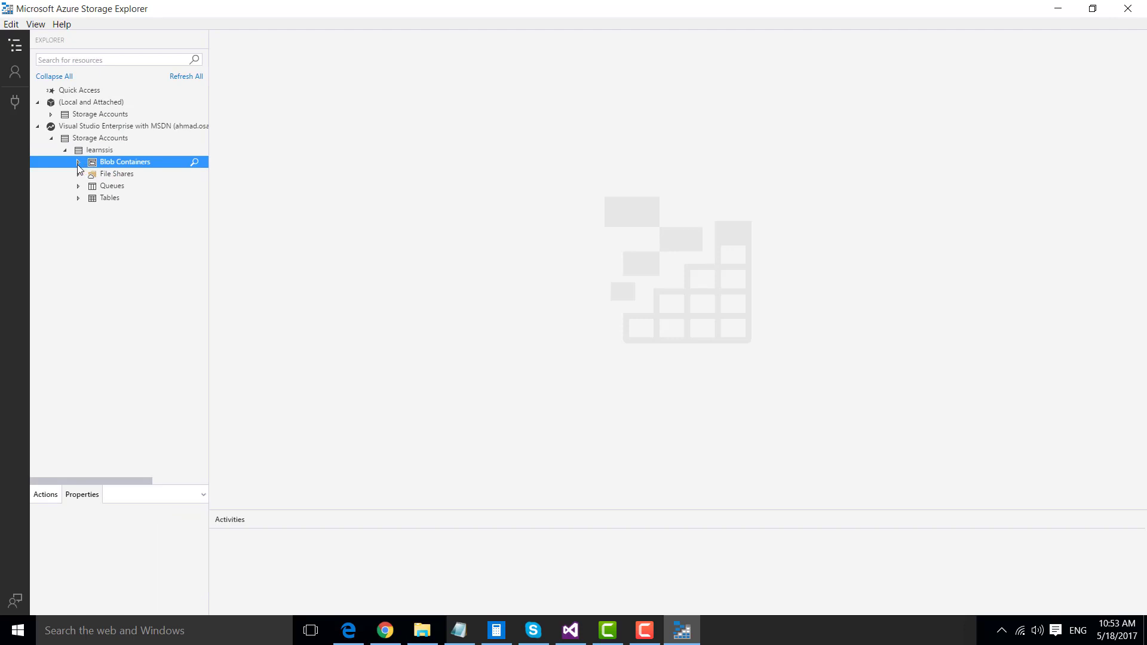
{"action": "left_click", "coordinate": [78, 162]}
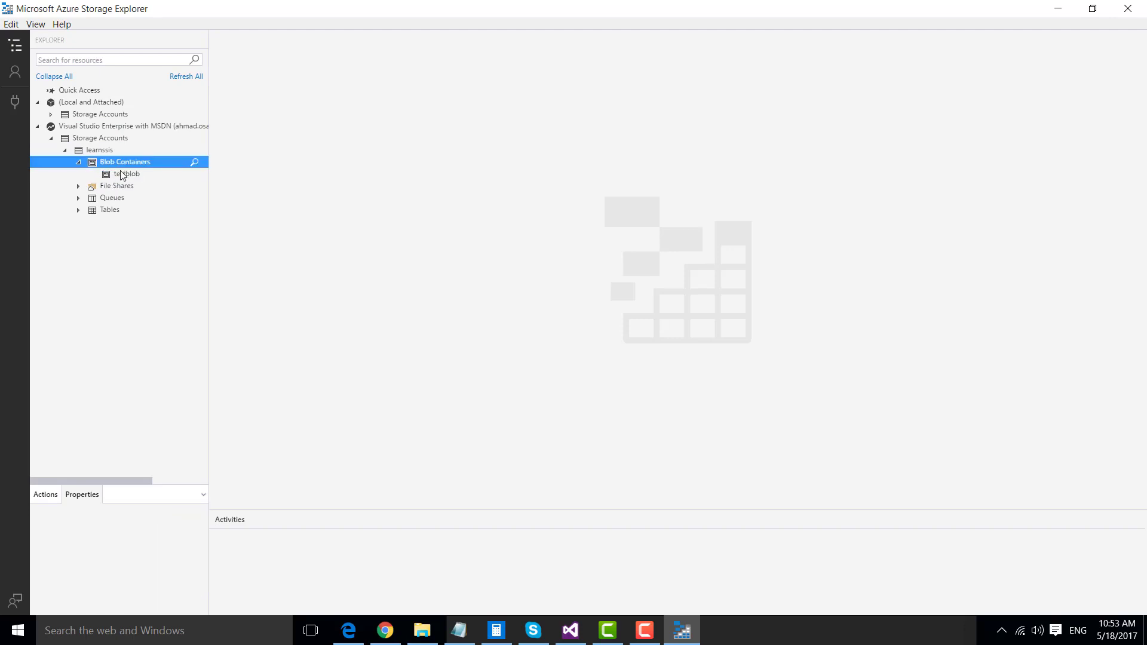
{"action": "left_click", "coordinate": [128, 173]}
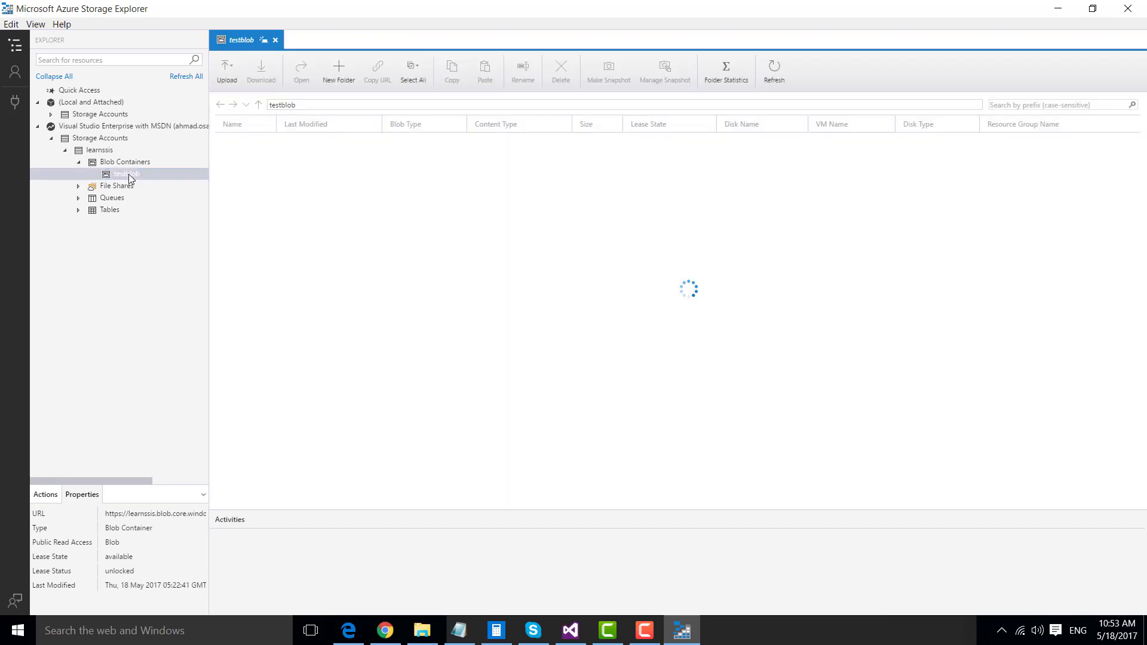
- Create a virtual directory named MyData in the testblob container
{"action": "left_click", "coordinate": [341, 72]}
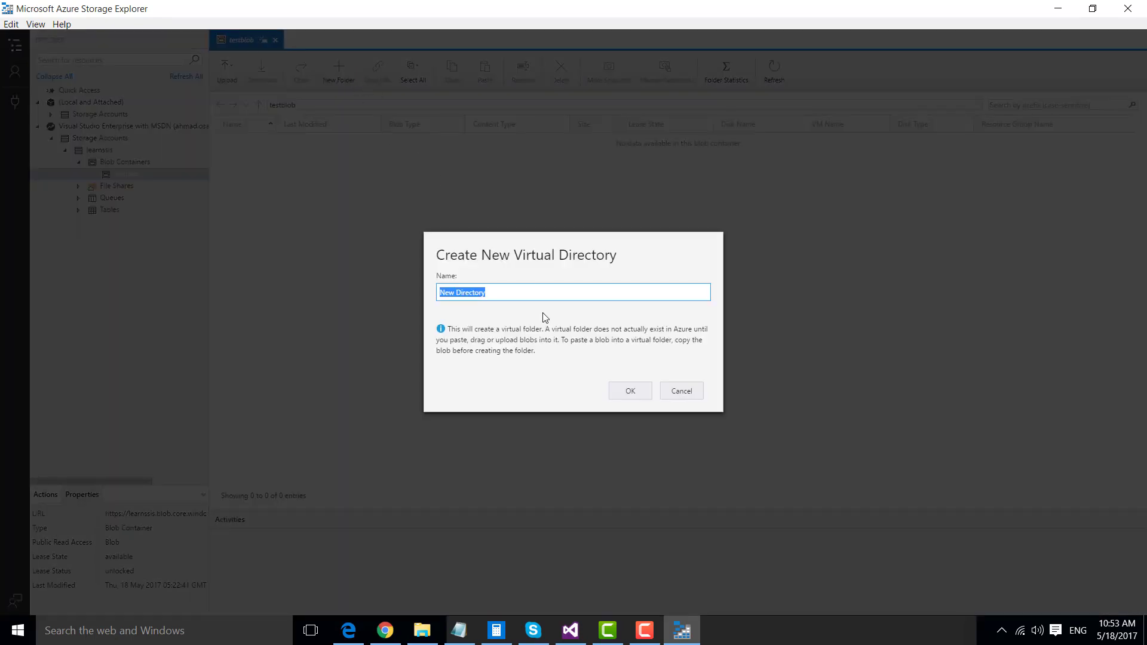
{"action": "type", "text": "MyData"}
{"action": "left_click", "coordinate": [639, 391]}
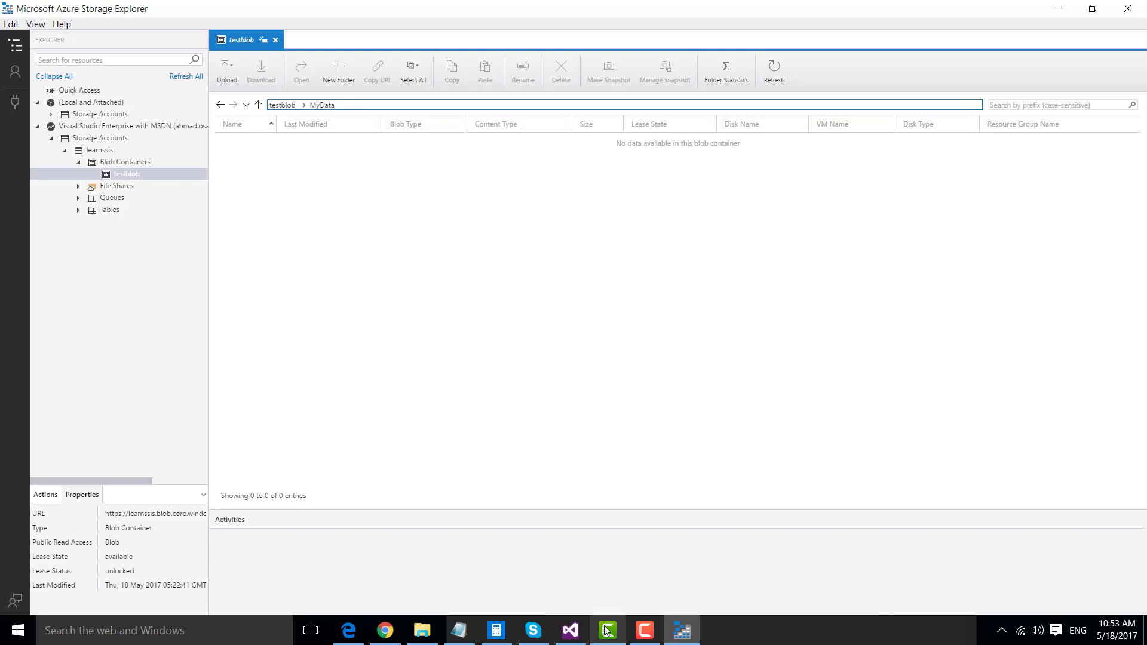
- Switch to Visual Studio and start a new AzureStorageConnection for the Azure Blob Upload Task
{"action": "left_click", "coordinate": [570, 631]}
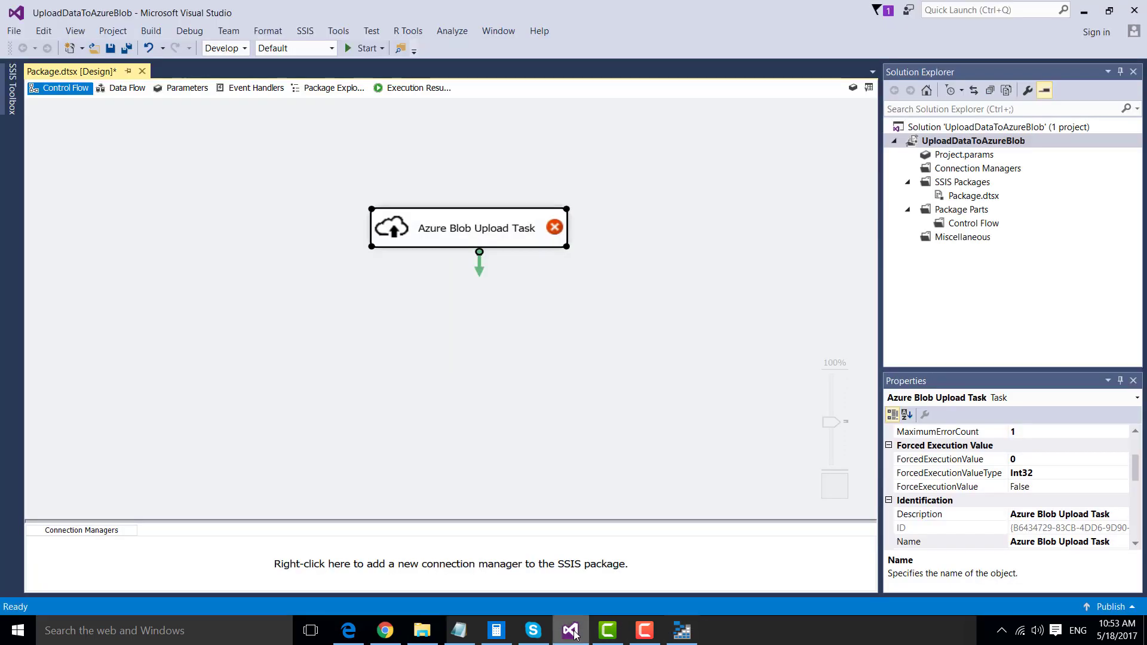
{"action": "right_click", "coordinate": [410, 228]}
{"action": "left_click", "coordinate": [447, 239]}
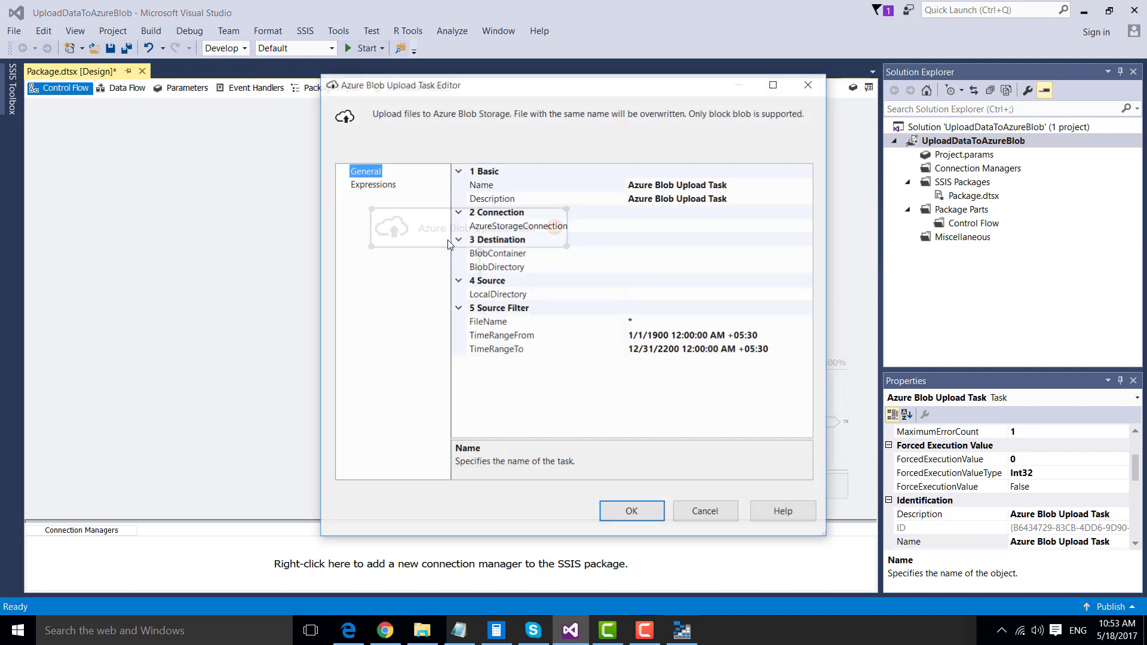
{"action": "left_click", "coordinate": [726, 226]}
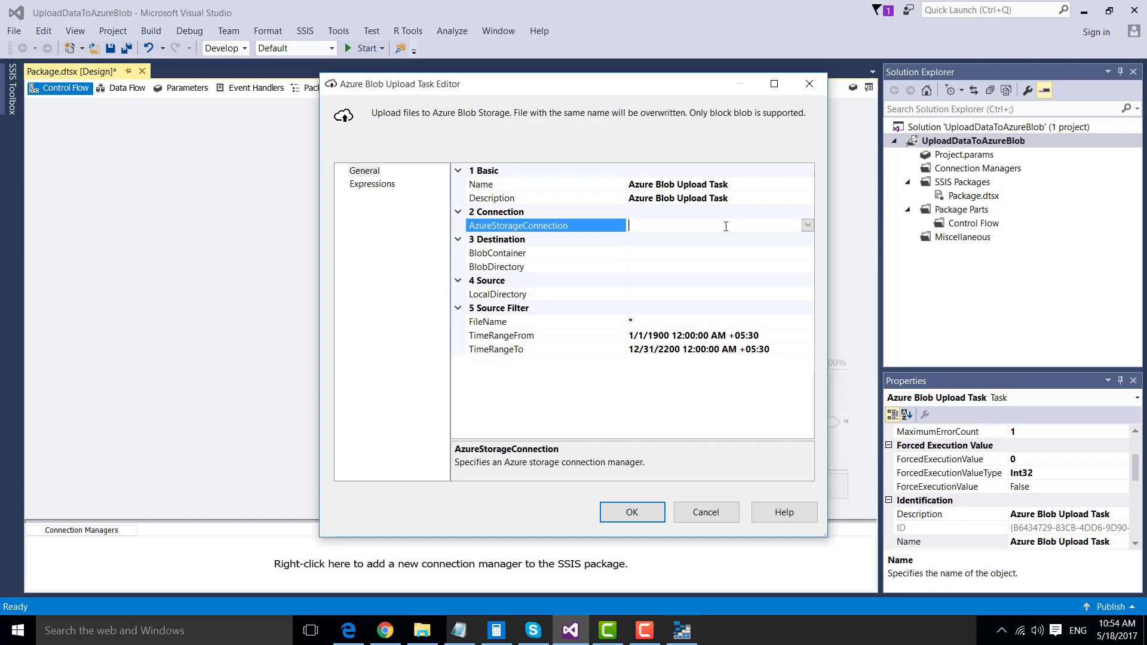
{"action": "left_click", "coordinate": [808, 225]}
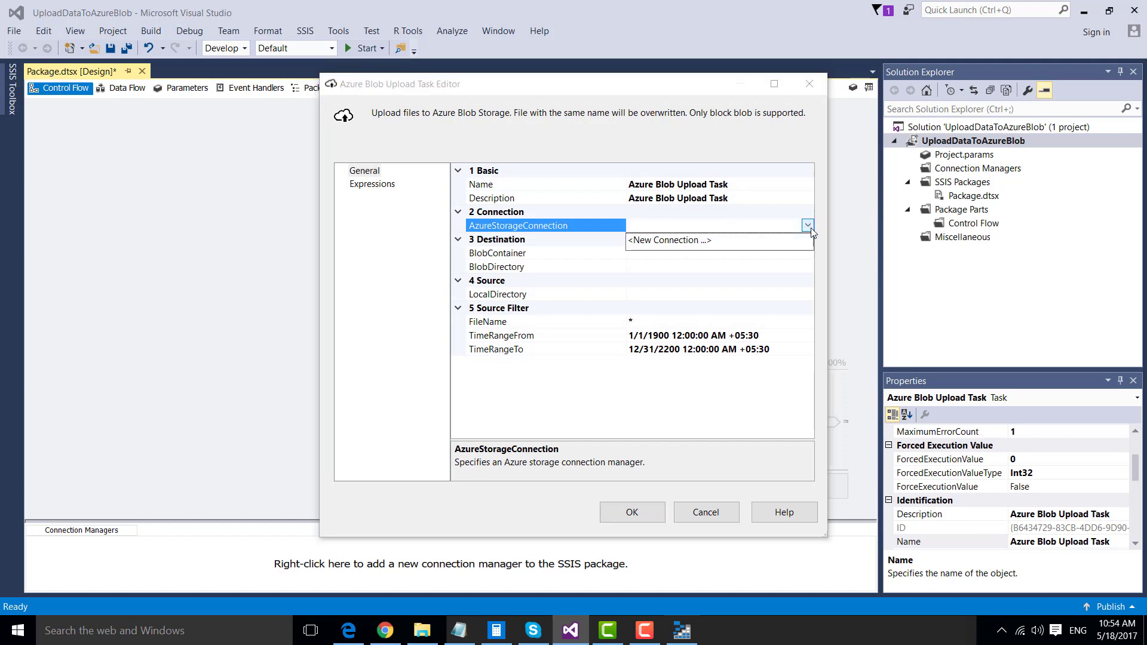
{"action": "left_click", "coordinate": [692, 240]}
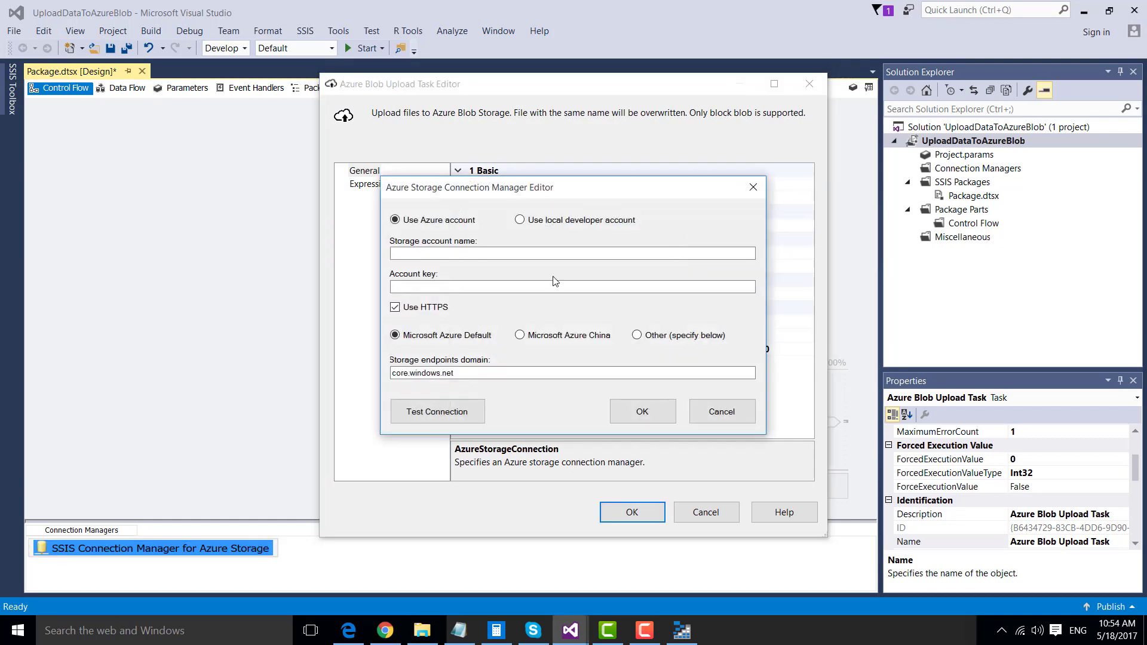
{"action": "left_click", "coordinate": [398, 252]}
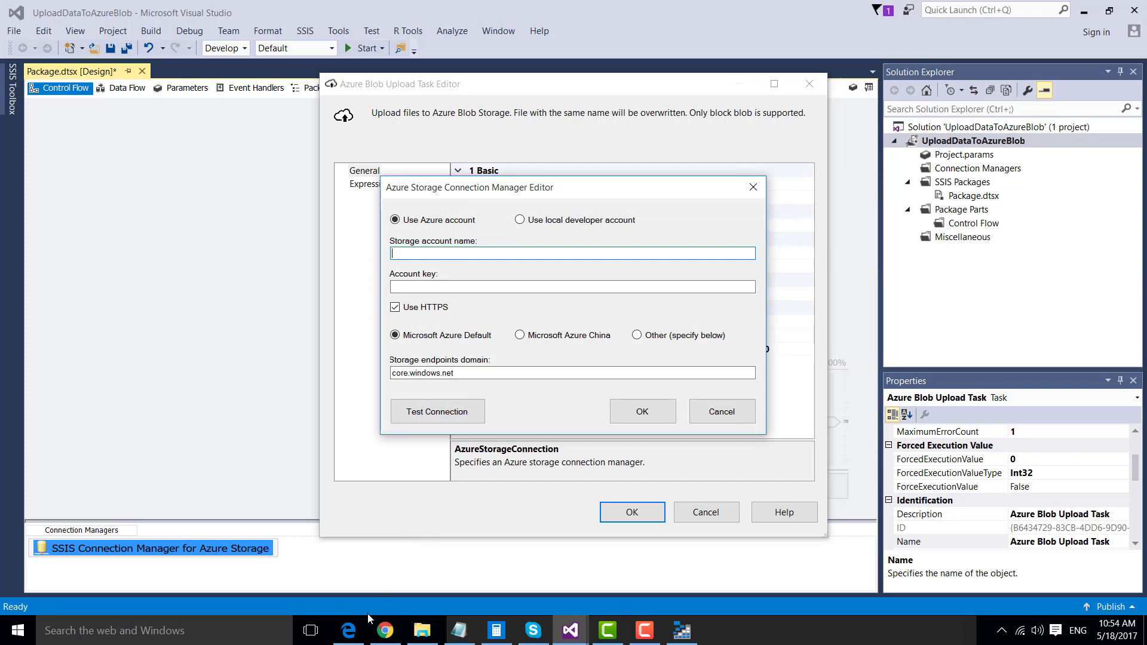
- Look up the storage account in the Azure portal, and enter learnssis as the connection's storage account name in Visual Studio
{"action": "left_click", "coordinate": [385, 630]}
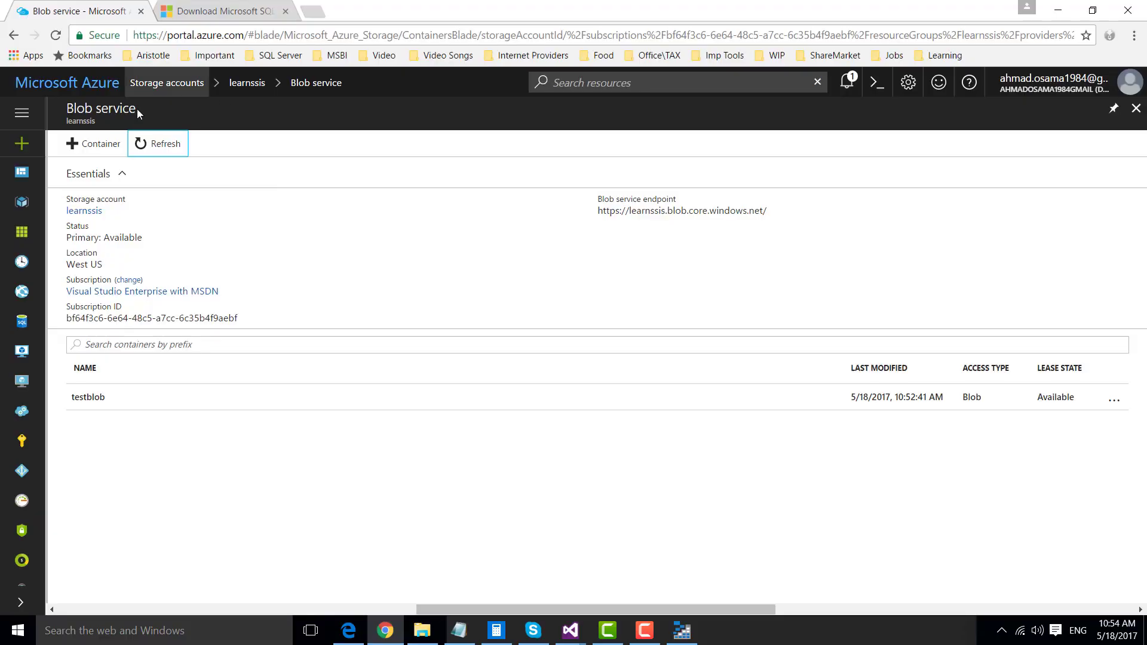
{"action": "left_click", "coordinate": [157, 84]}
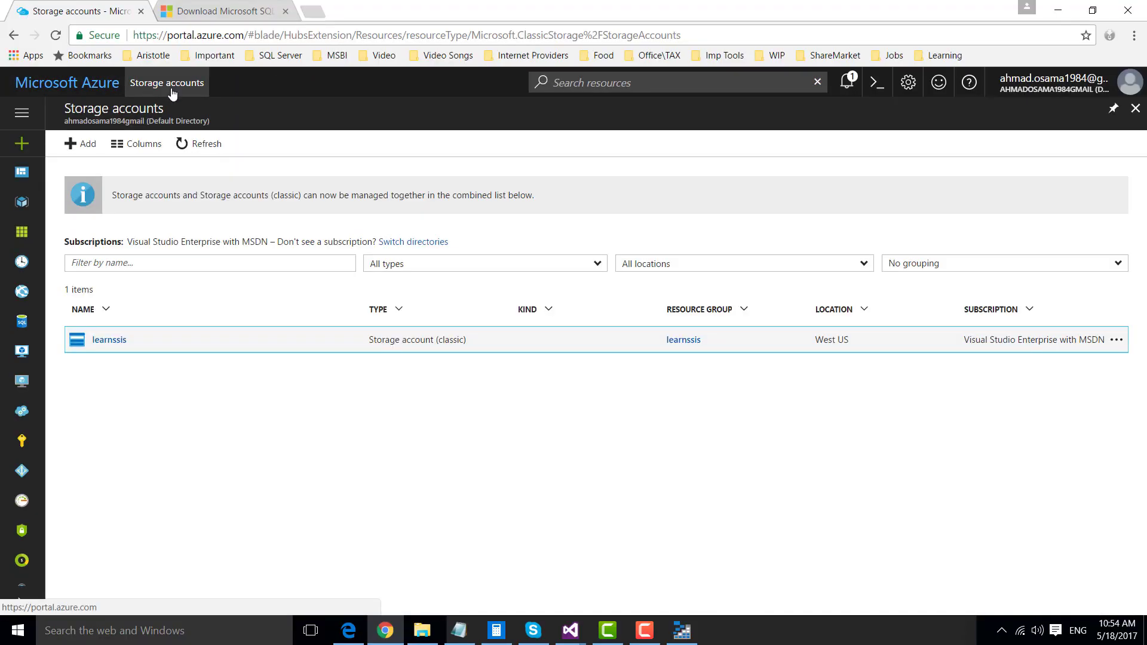
{"action": "left_click", "coordinate": [106, 340]}
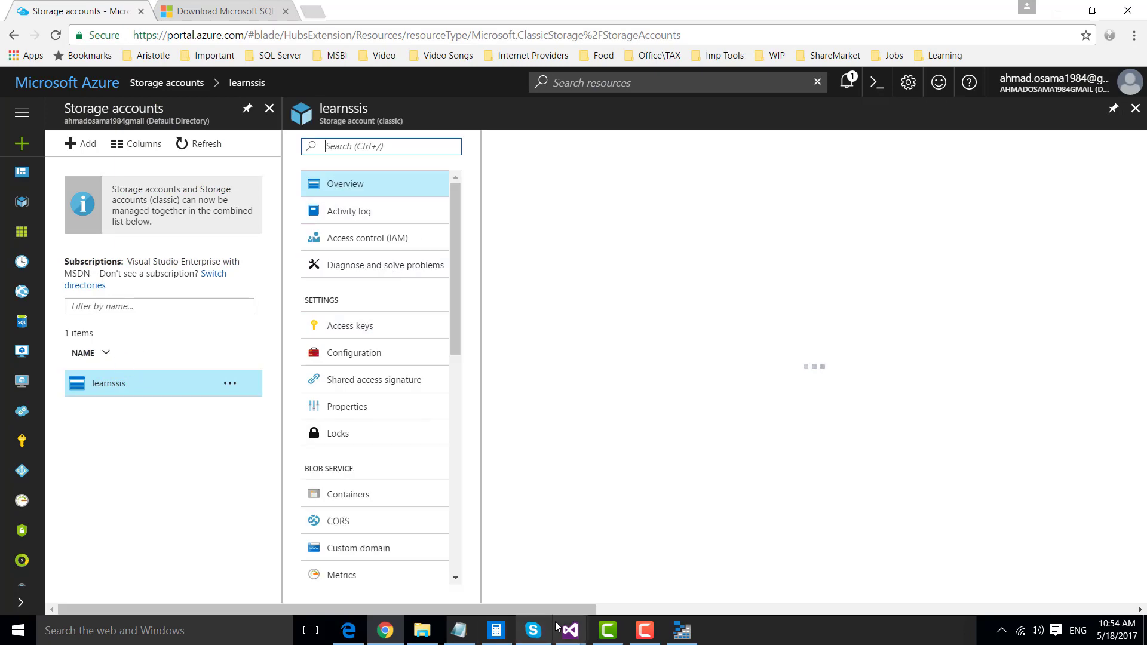
{"action": "mouse_move", "coordinate": [571, 631]}
{"action": "left_click", "coordinate": [641, 575]}
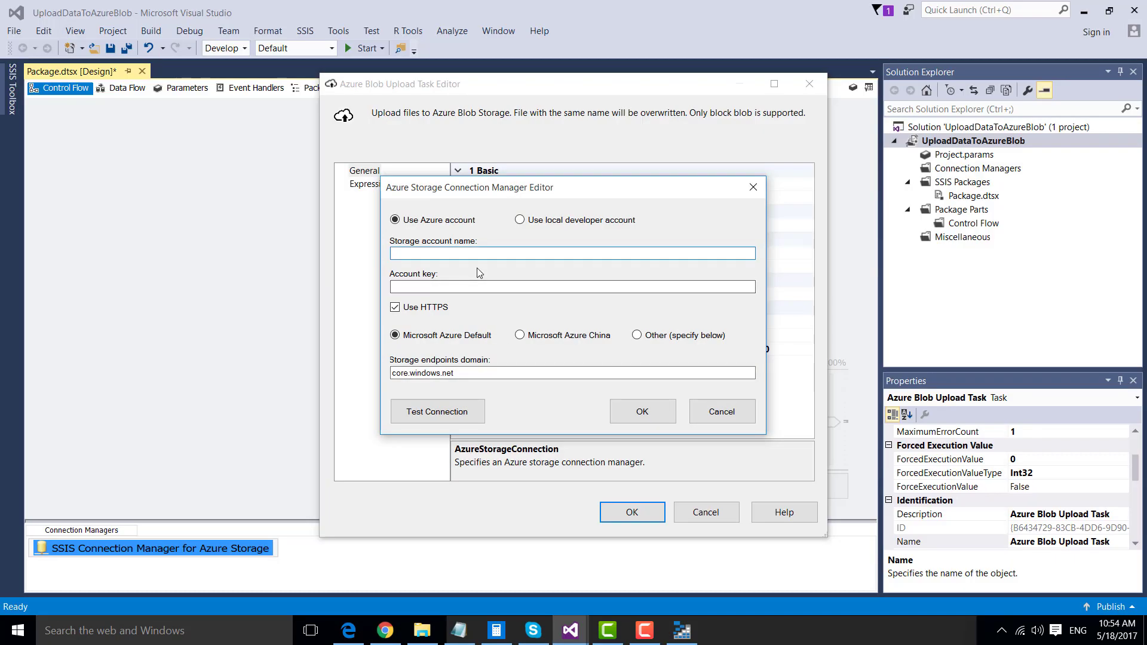
{"action": "type", "text": "learnssis"}
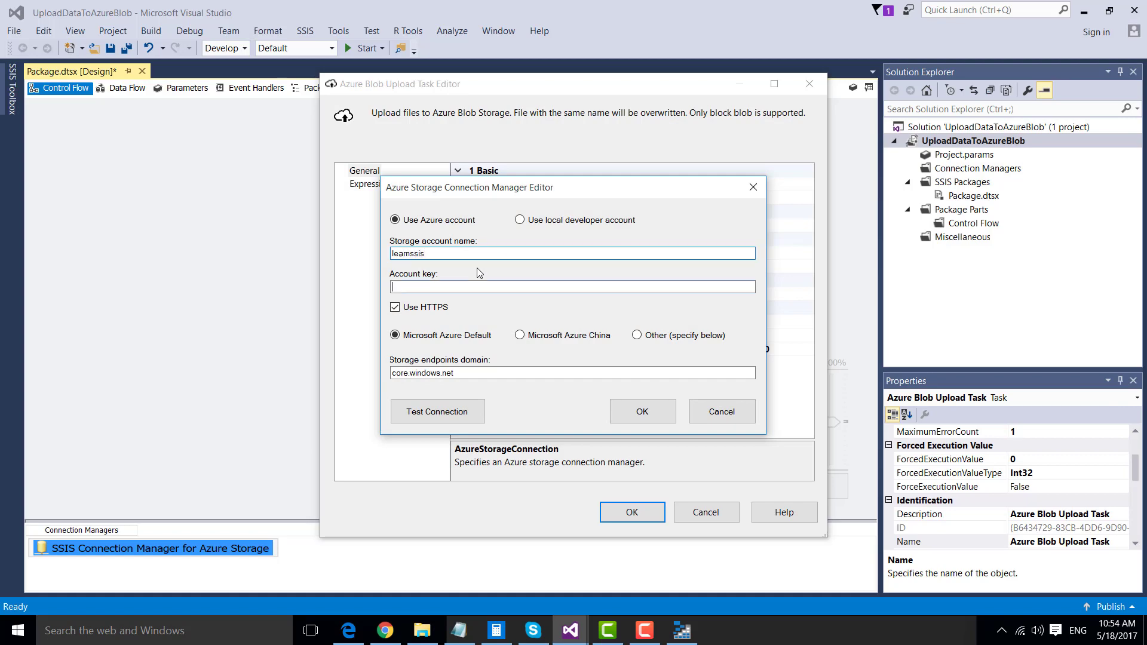
{"action": "key", "text": "Tab"}
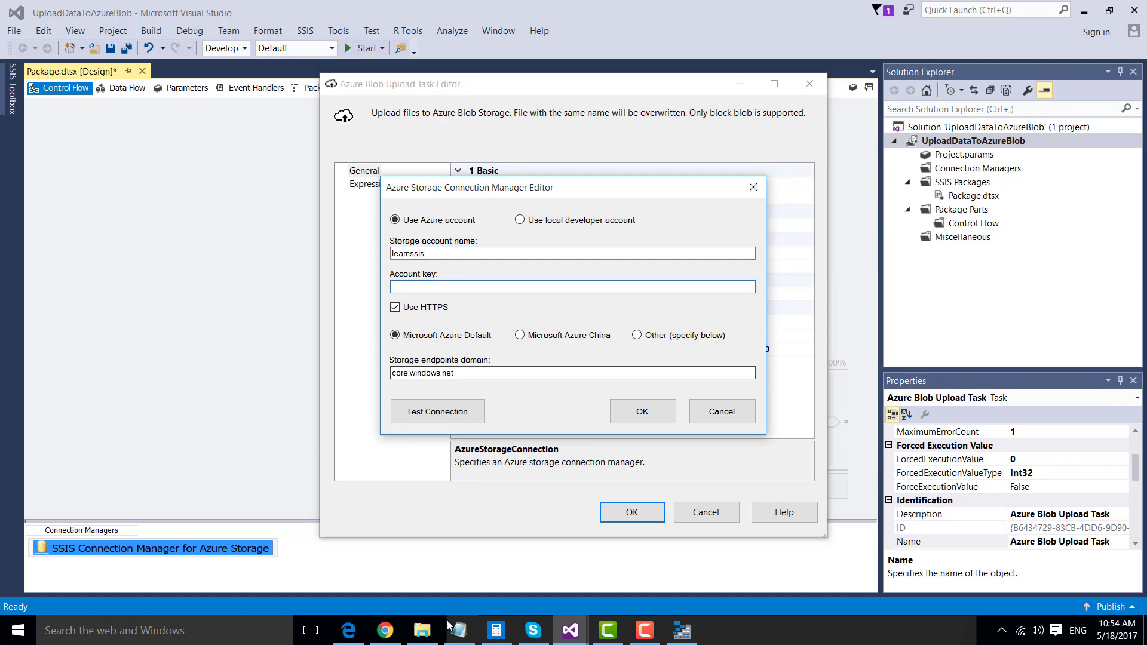
- Copy the primary access key of the learnssis account from the Azure portal and paste it as the connection's account key in Visual Studio
{"action": "left_click", "coordinate": [386, 631]}
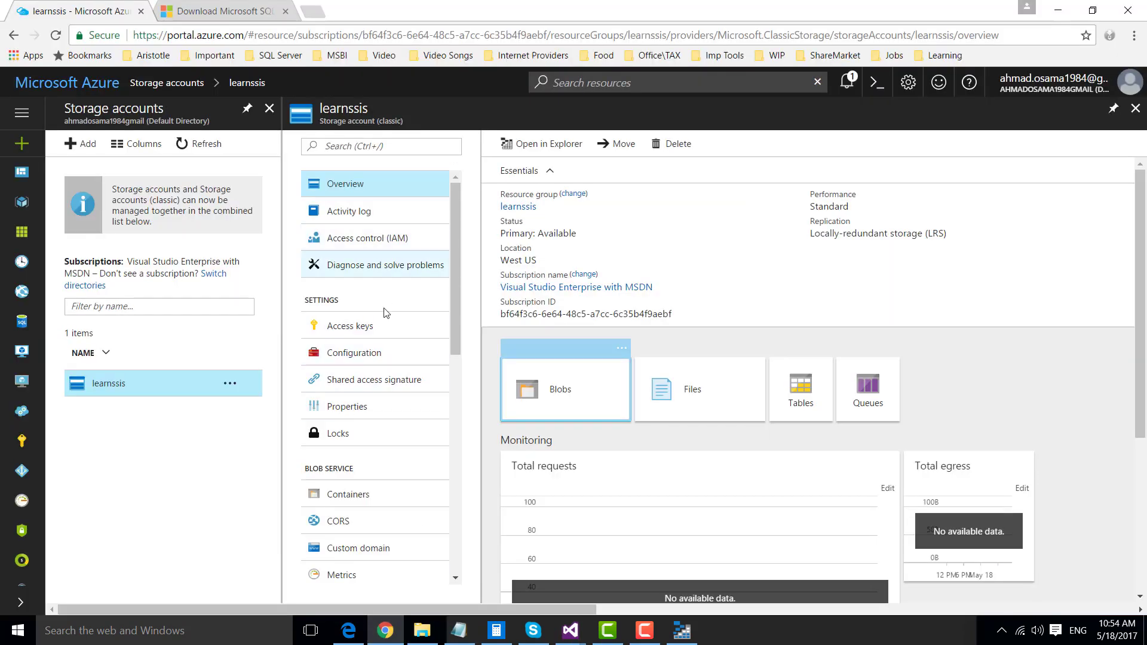
{"action": "left_click", "coordinate": [354, 333]}
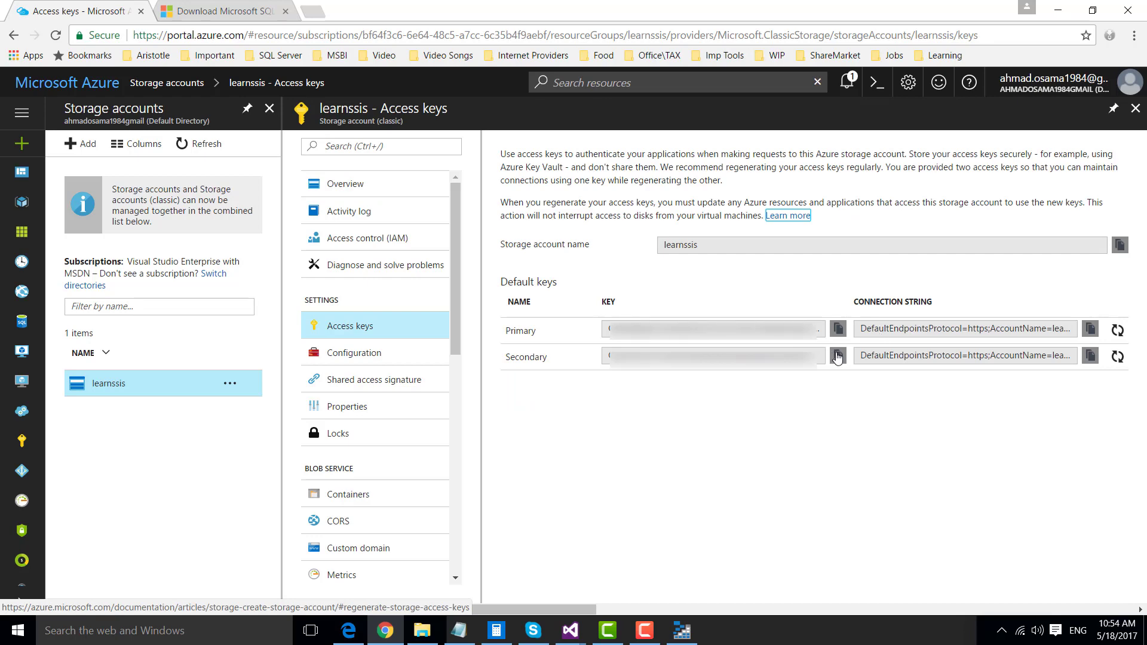
{"action": "left_click", "coordinate": [838, 330]}
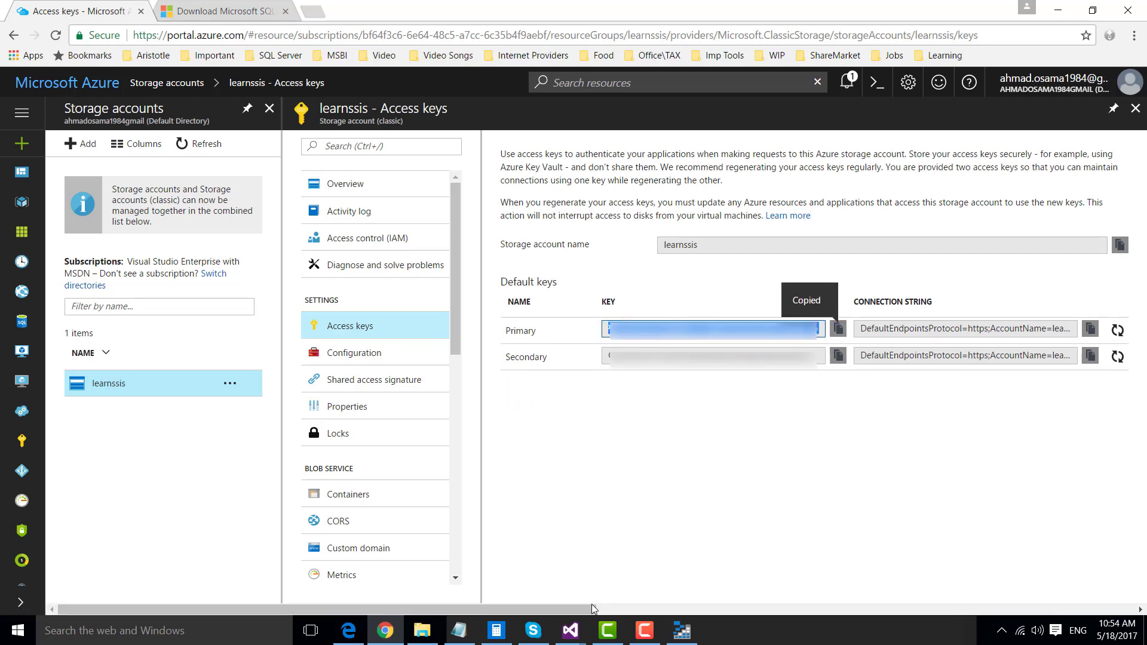
{"action": "mouse_move", "coordinate": [580, 630]}
{"action": "left_click", "coordinate": [663, 565]}
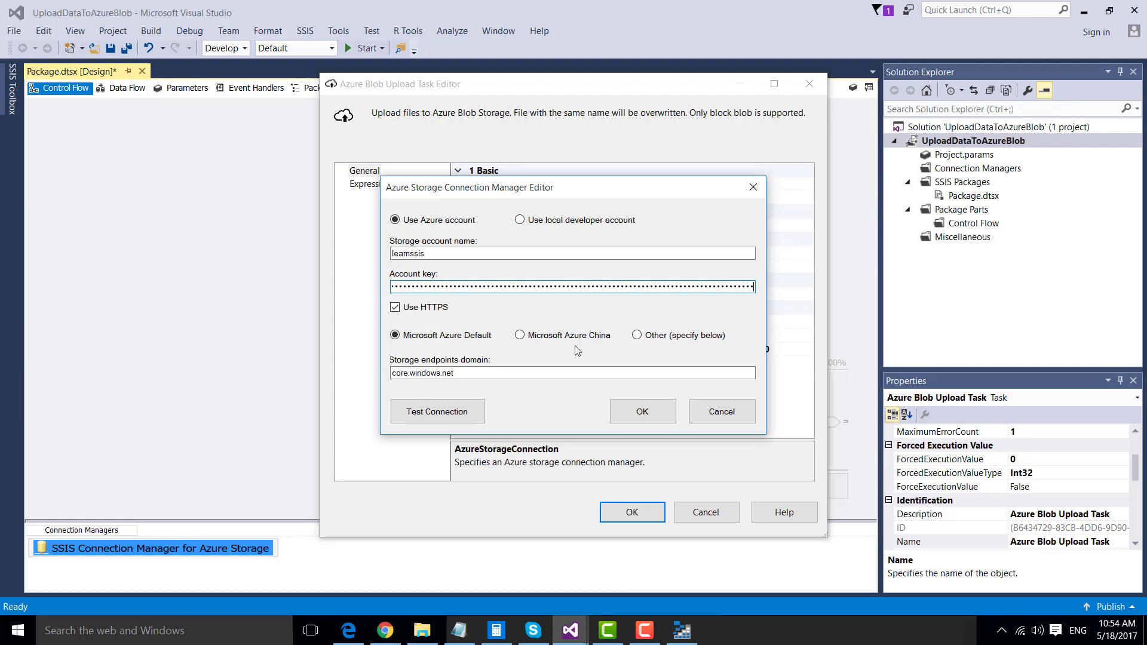
- Test the Azure storage connection and dismiss the result message
{"action": "left_click", "coordinate": [437, 421]}
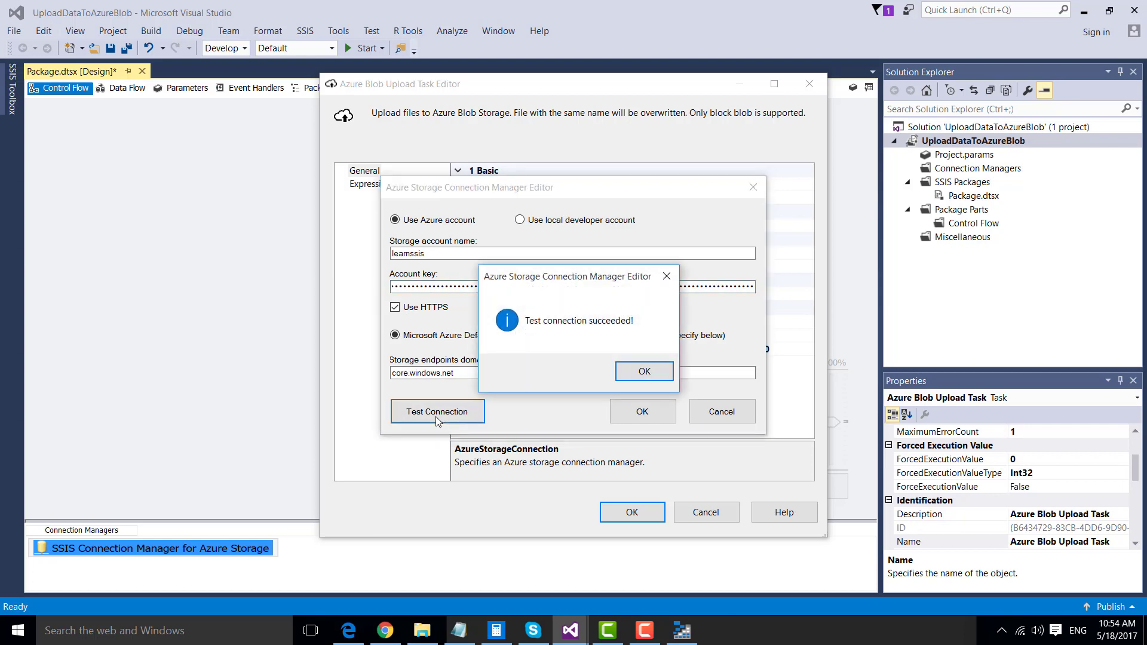
{"action": "left_click_drag", "start_coordinate": [540, 282], "coordinate": [557, 275]}
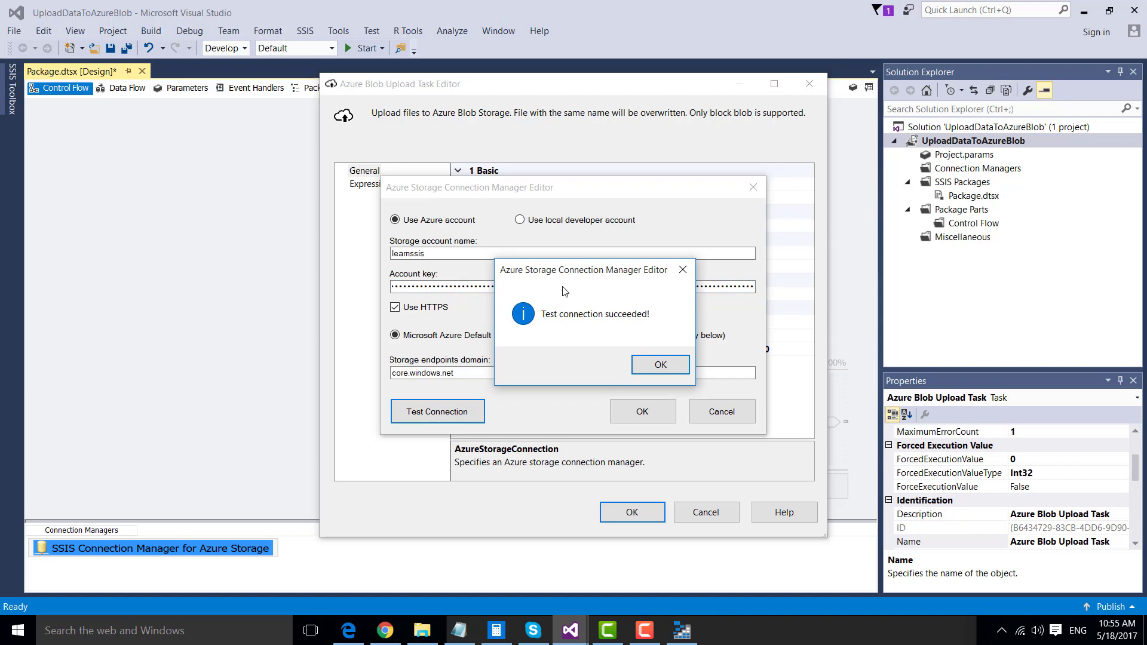
{"action": "left_click", "coordinate": [661, 362]}
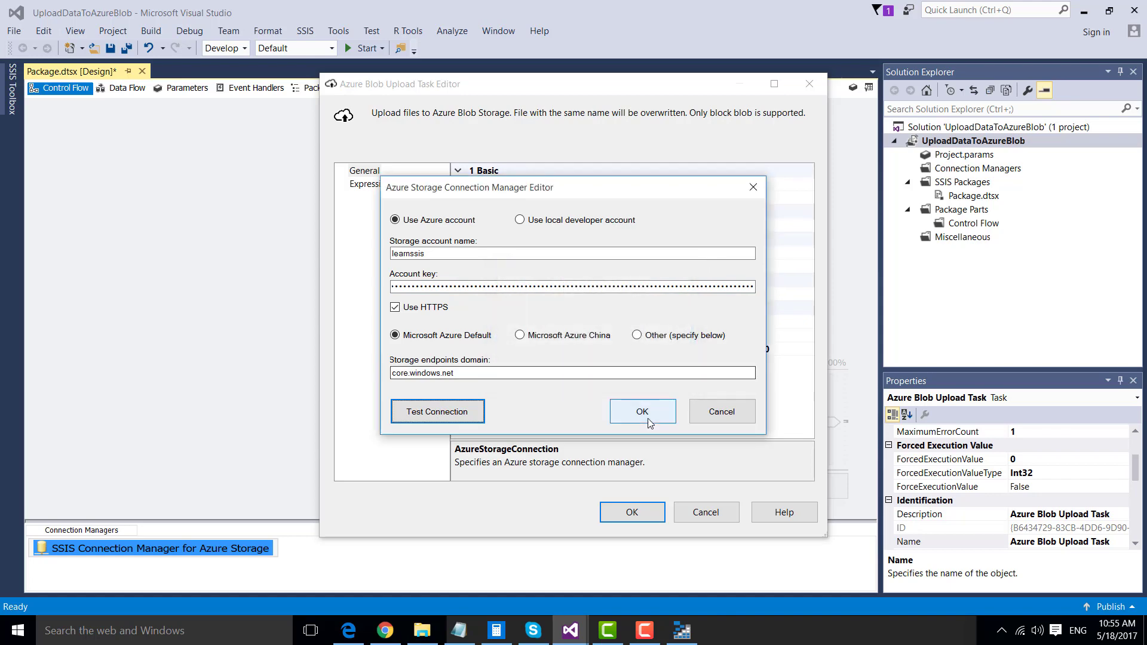
- Save the Azure storage connection, check the container name in Storage Explorer, and set BlobContainer to testblob in Visual Studio
{"action": "left_click", "coordinate": [649, 423]}
{"action": "left_click", "coordinate": [640, 254]}
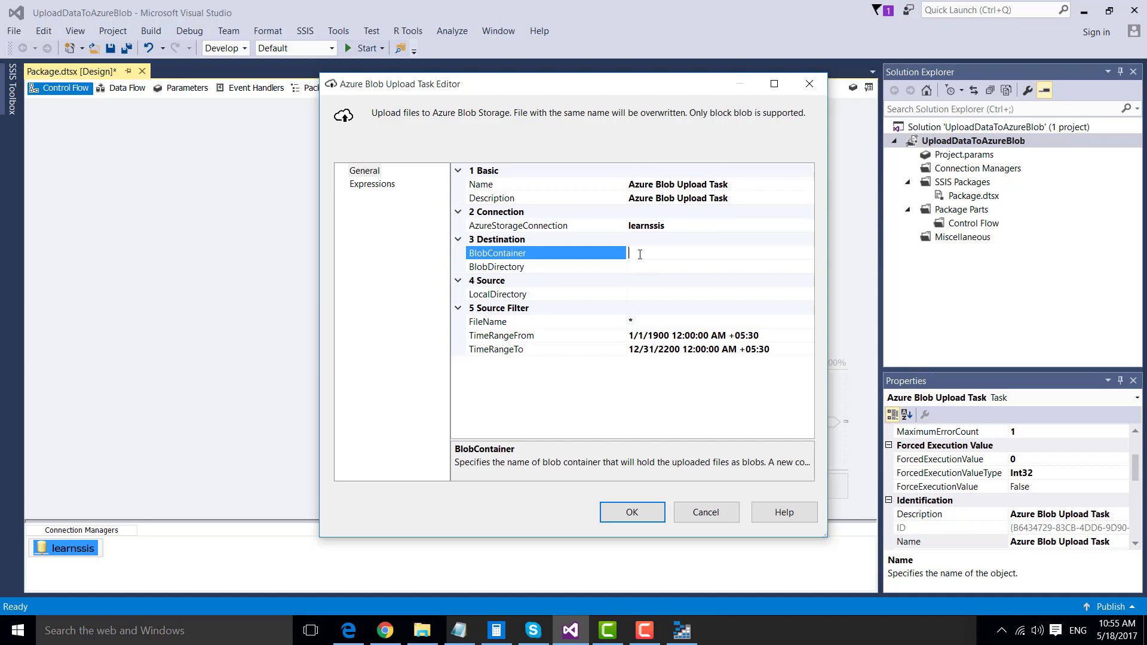
{"action": "left_click", "coordinate": [671, 638]}
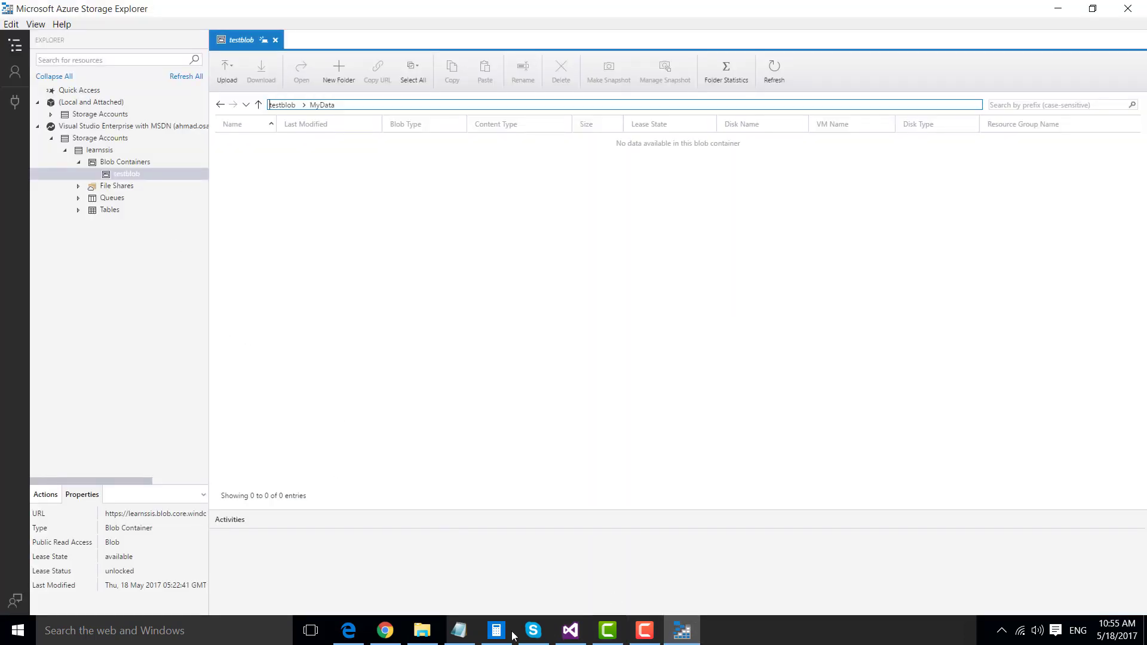
{"action": "left_click", "coordinate": [571, 630]}
{"action": "type", "text": "te"}
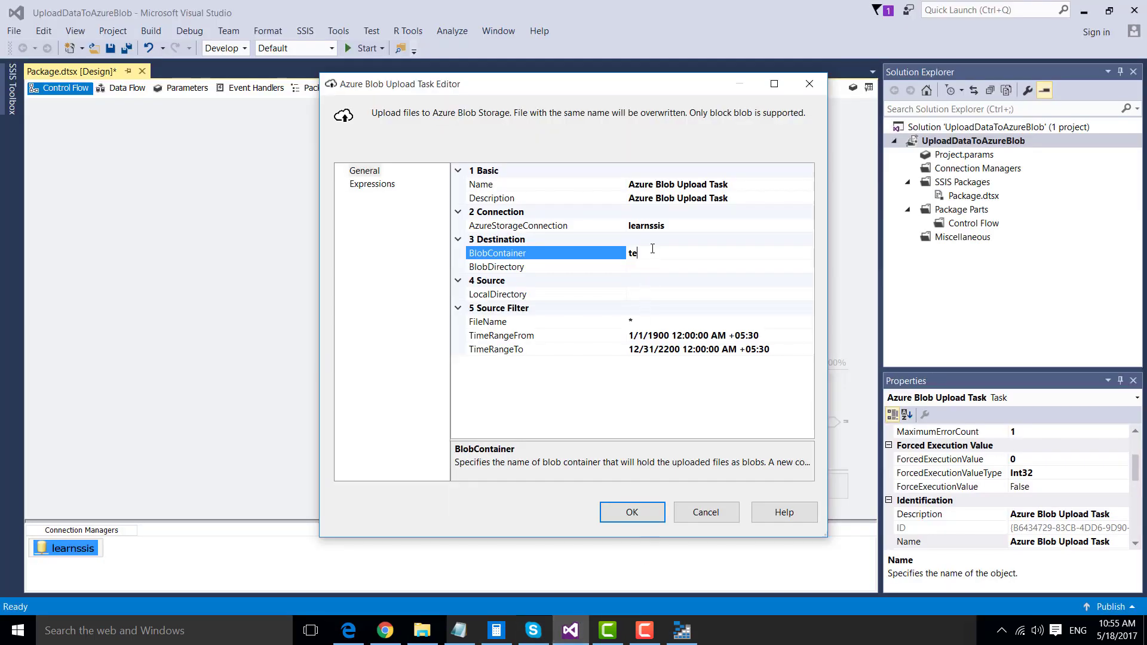
{"action": "type", "text": "stblob"}
- Check the folder name in Azure Storage Explorer and set the upload task's BlobDirectory to MyData in Visual Studio
{"action": "left_click", "coordinate": [656, 266]}
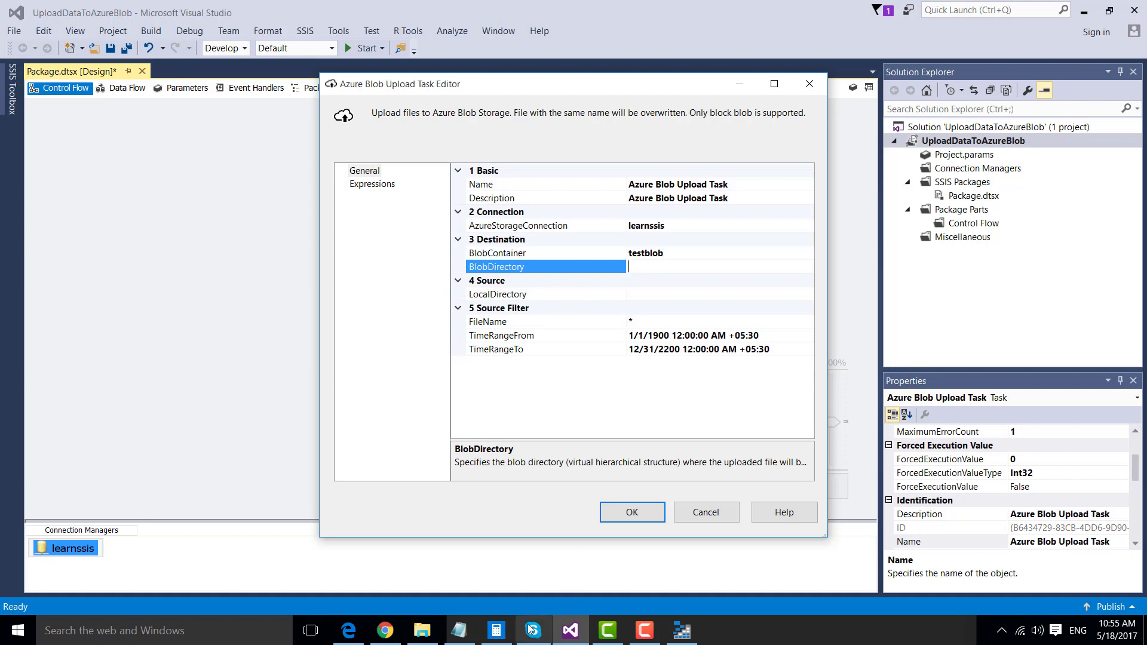
{"action": "left_click", "coordinate": [682, 631]}
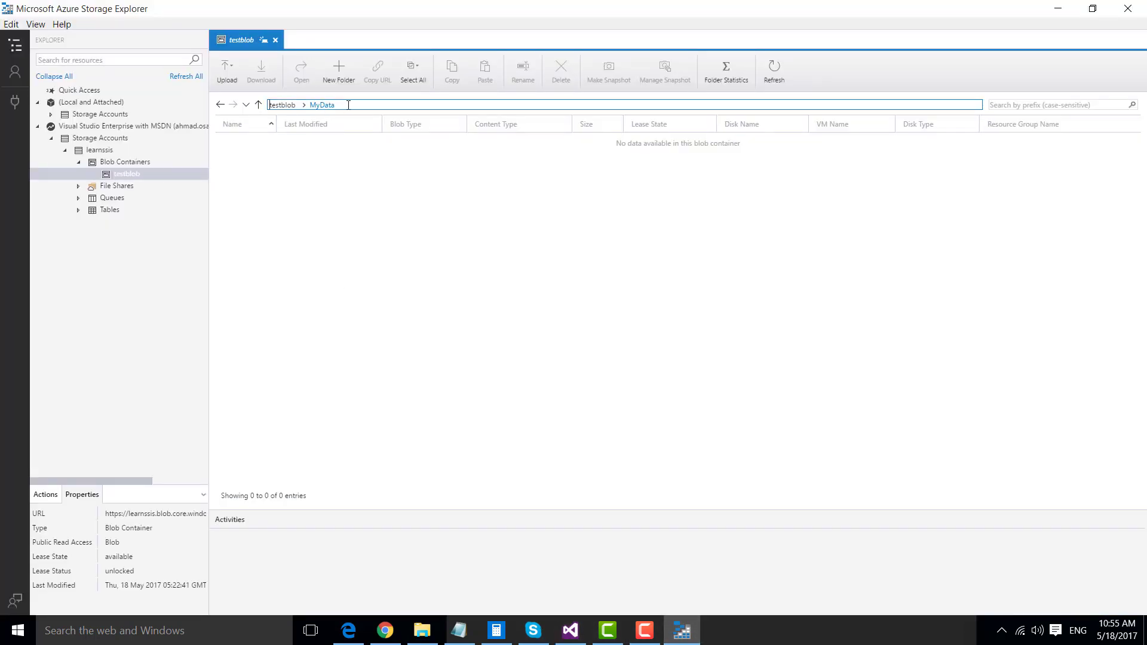
{"action": "left_click", "coordinate": [578, 632]}
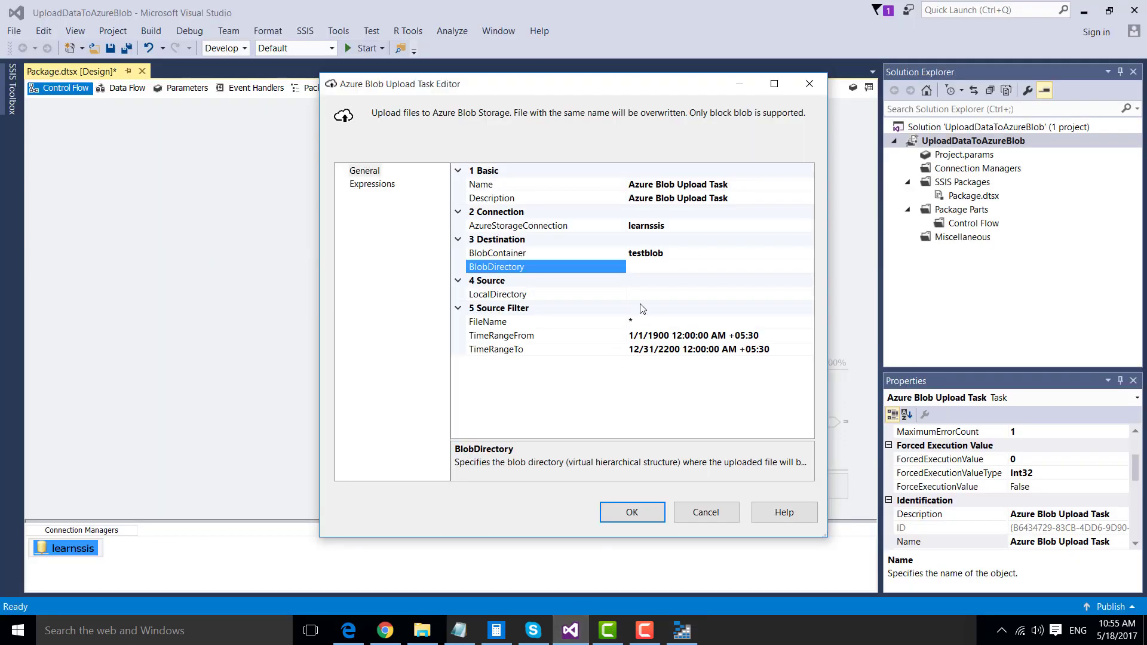
{"action": "type", "text": "MyData"}
- Set the upload task's LocalDirectory to the Azure folder on Local Disk (D:)
{"action": "left_click", "coordinate": [654, 295]}
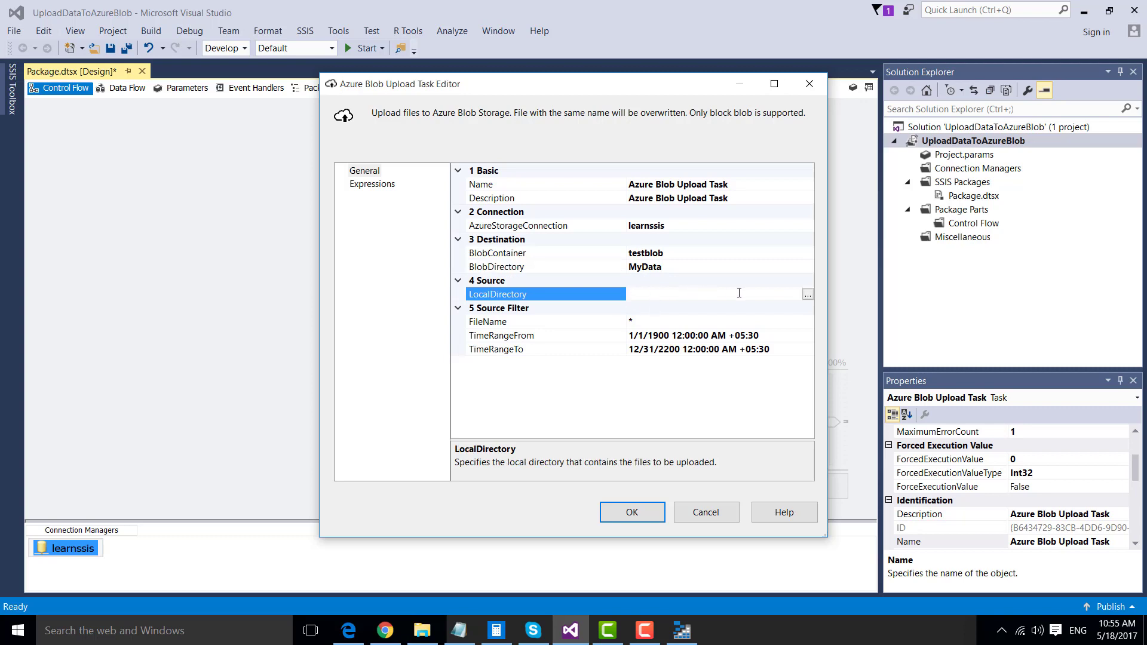
{"action": "left_click", "coordinate": [807, 294]}
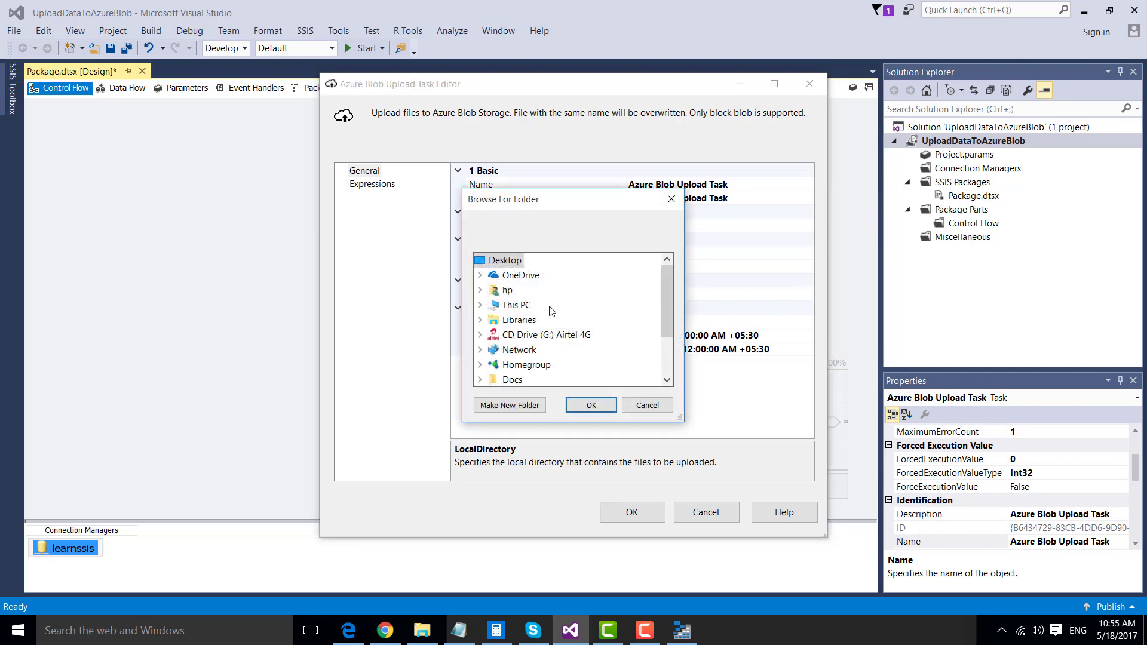
{"action": "left_click", "coordinate": [479, 305]}
{"action": "scroll", "coordinate": [502, 323], "scroll_direction": "down", "scroll_amount": 1}
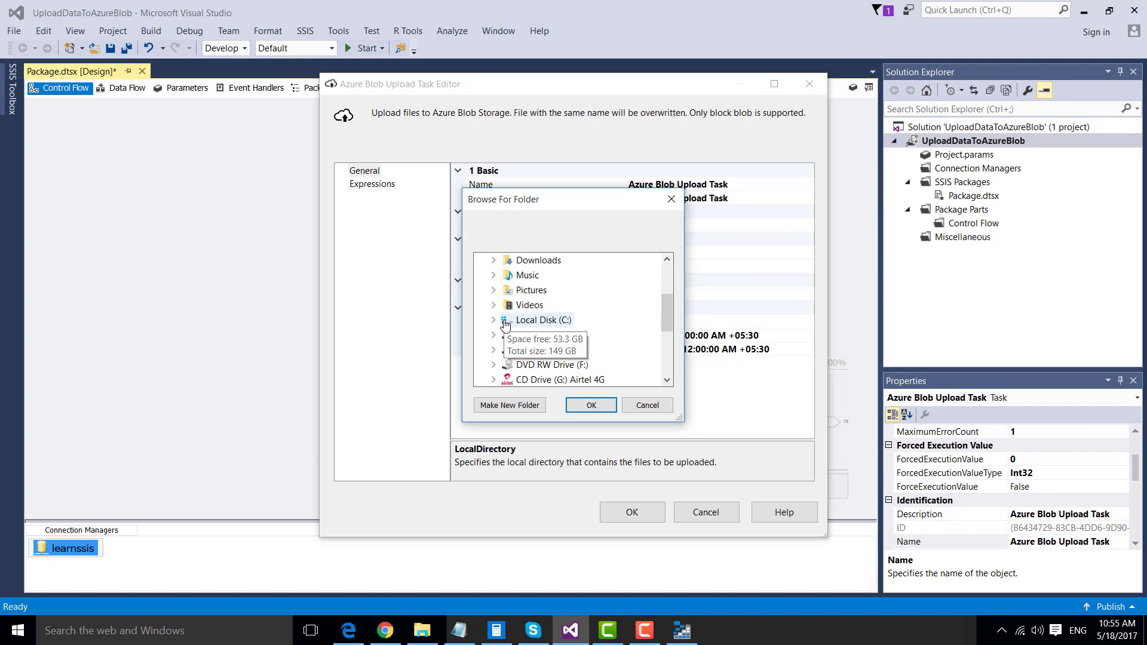
{"action": "double_click", "coordinate": [524, 337]}
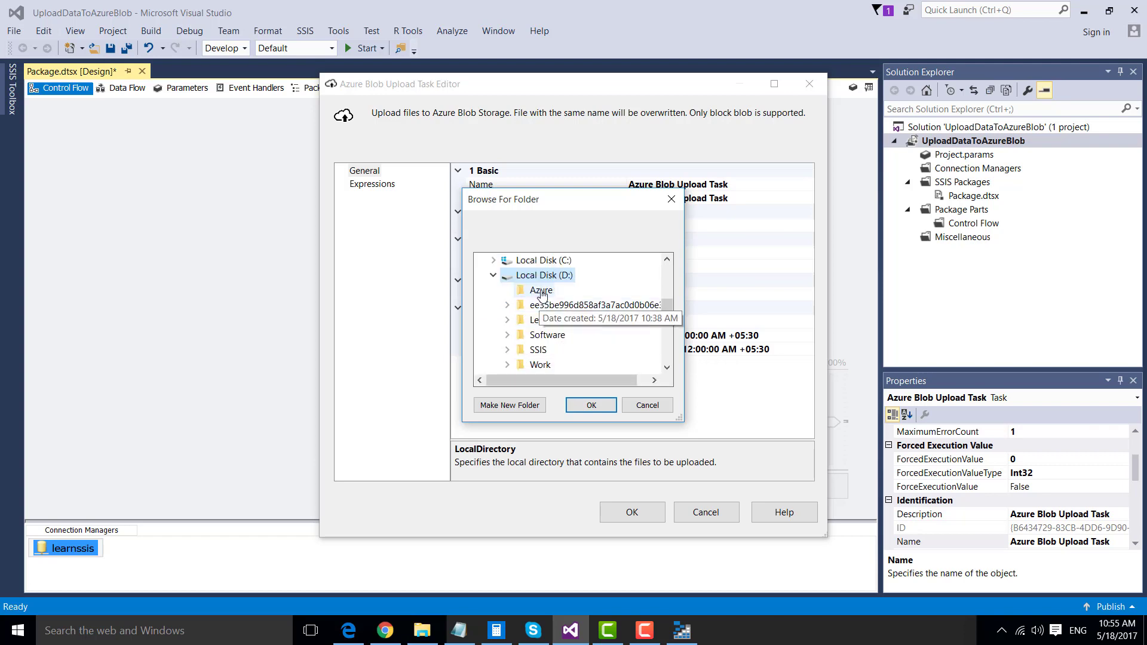
{"action": "left_click", "coordinate": [539, 290]}
{"action": "left_click", "coordinate": [591, 404]}
- Switch to File Explorer and duplicate TestData.CSV within the D:\Azure folder
{"action": "left_click", "coordinate": [515, 326]}
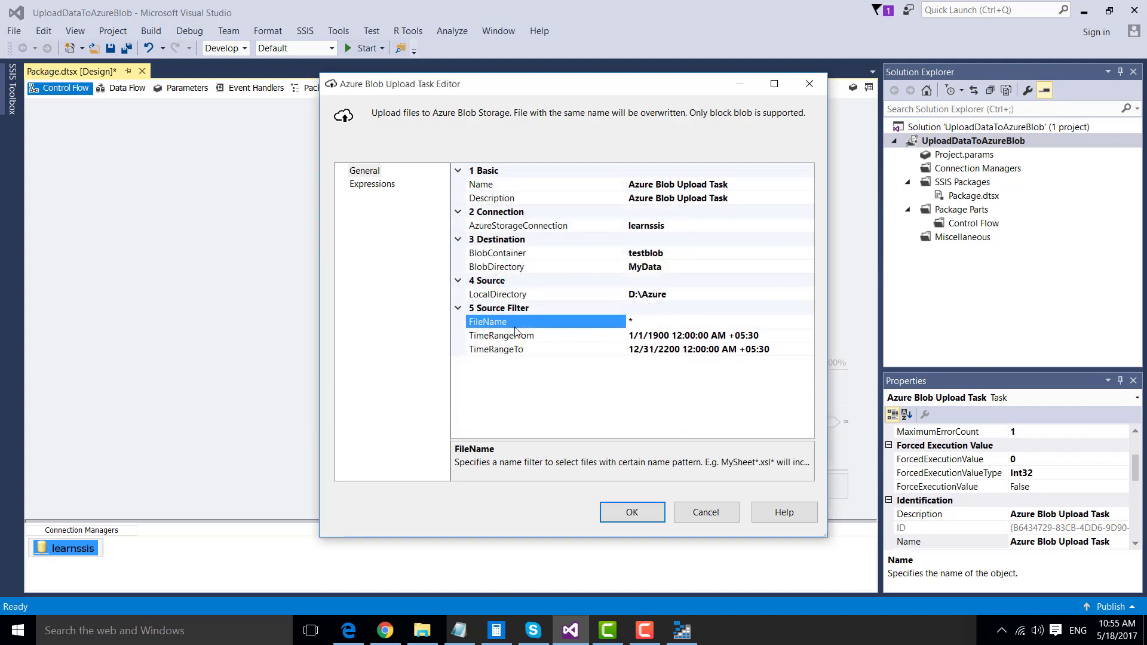
{"action": "left_click", "coordinate": [661, 323]}
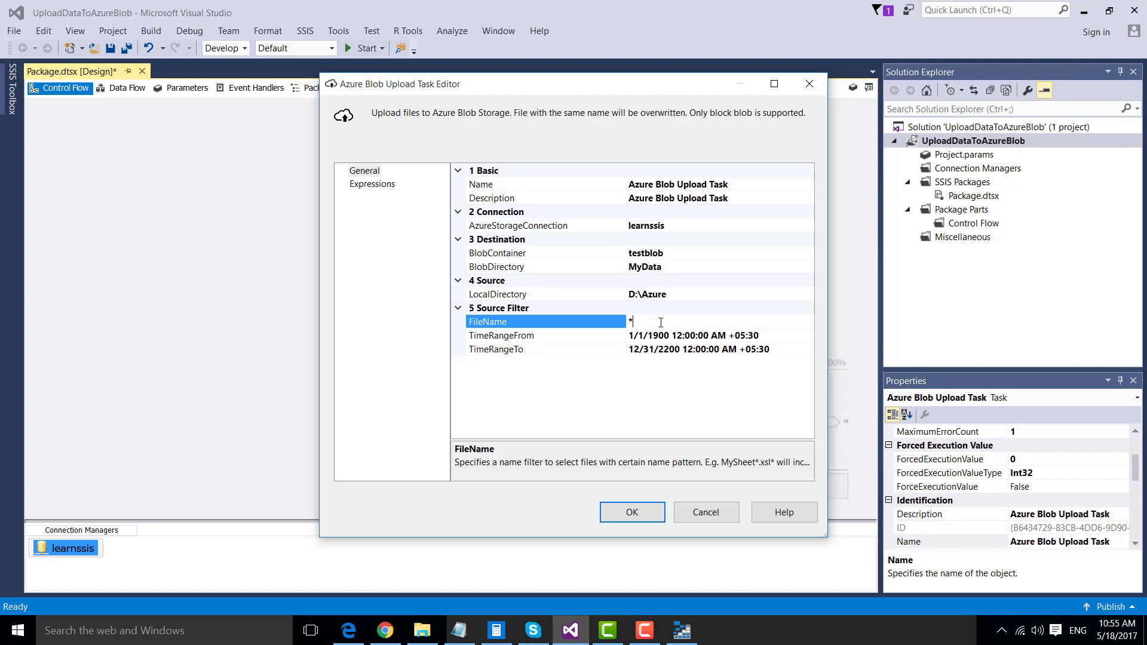
{"action": "left_click", "coordinate": [423, 631]}
{"action": "left_click", "coordinate": [169, 101]}
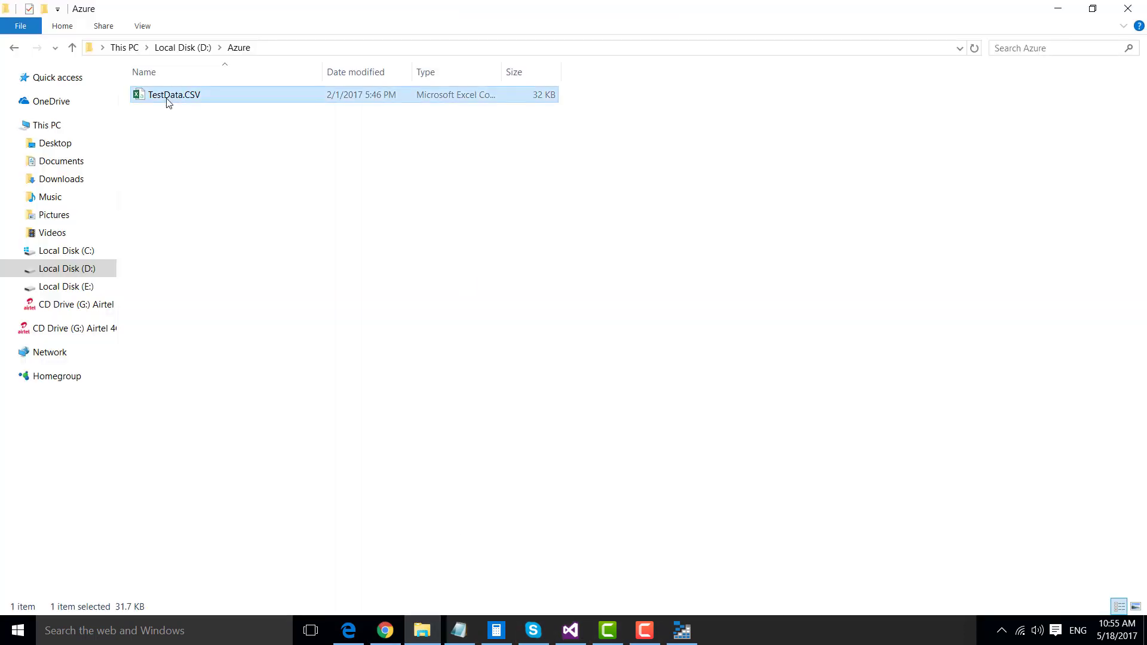
{"action": "key", "text": "ctrl+c"}
{"action": "key", "text": "ctrl+v"}
{"action": "left_click", "coordinate": [228, 176]}
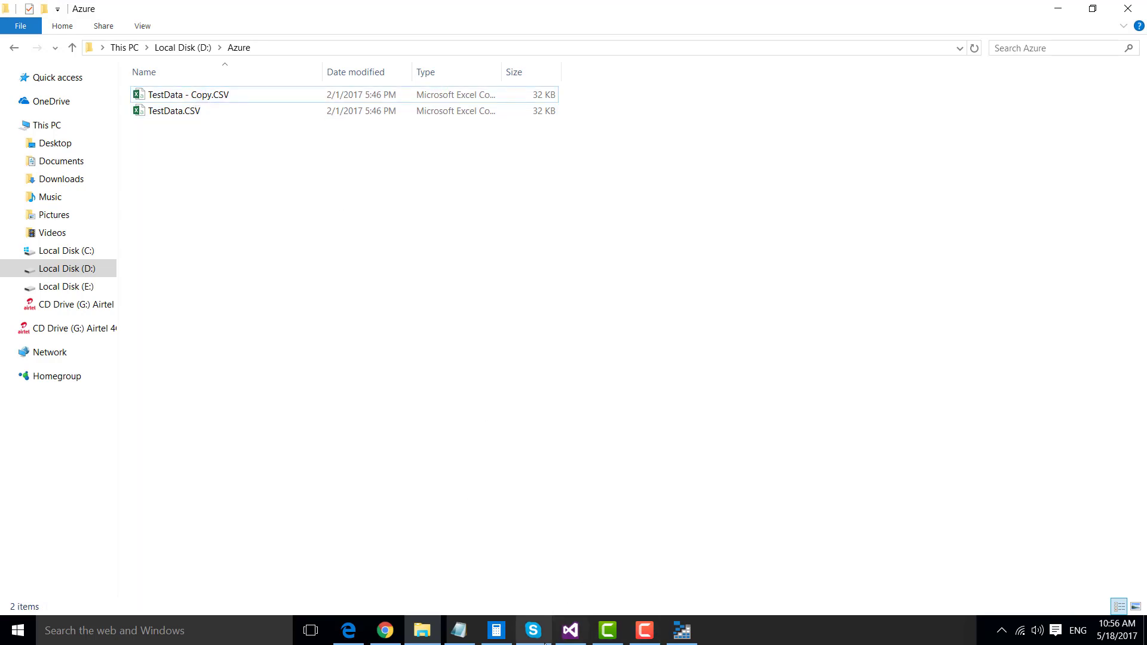
- Return to Visual Studio, accept the upload task settings with * as the FileName filter, and run the package
{"action": "left_click", "coordinate": [571, 632]}
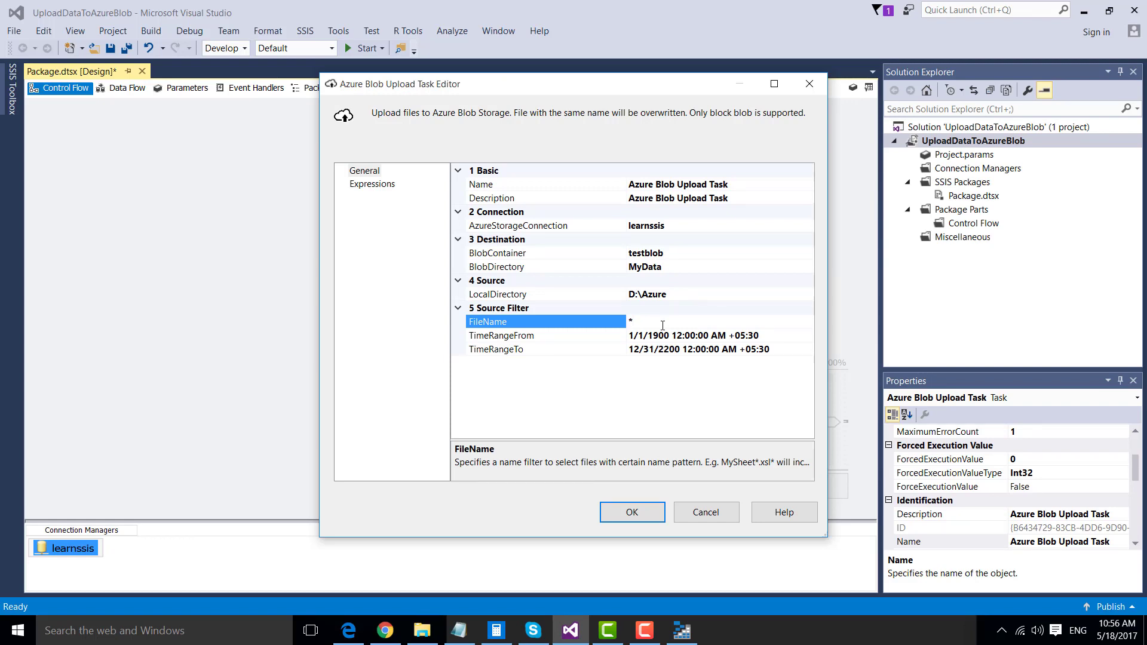
{"action": "left_click", "coordinate": [632, 514]}
{"action": "left_click_drag", "start_coordinate": [303, 187], "coordinate": [640, 274]}
{"action": "left_click", "coordinate": [567, 328]}
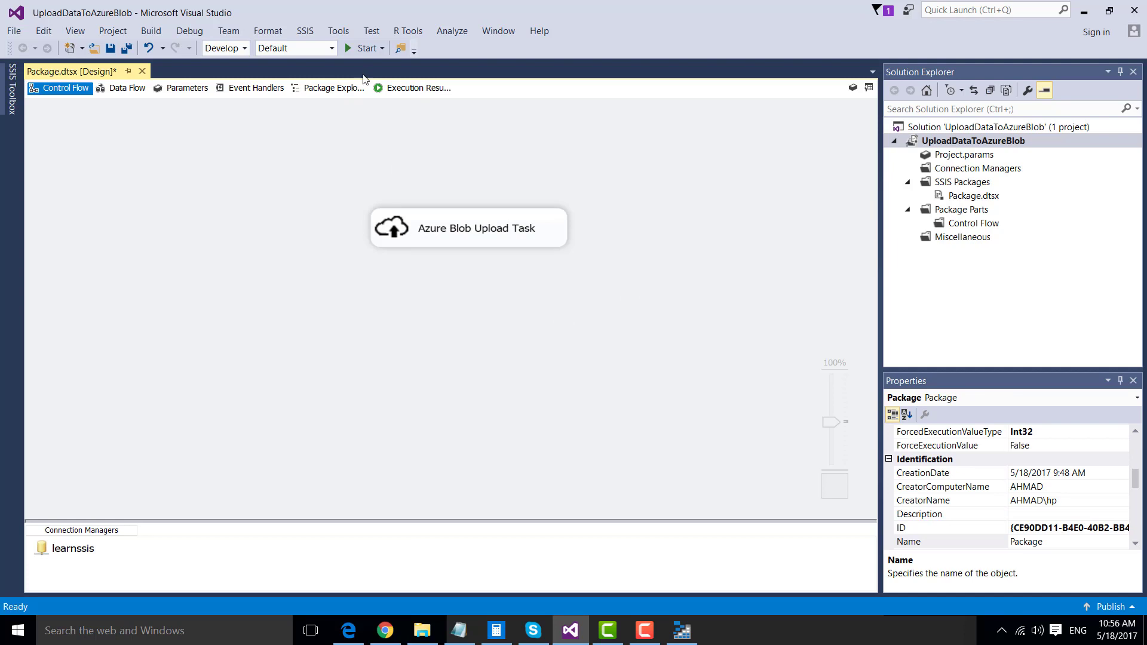
{"action": "left_click", "coordinate": [361, 50]}
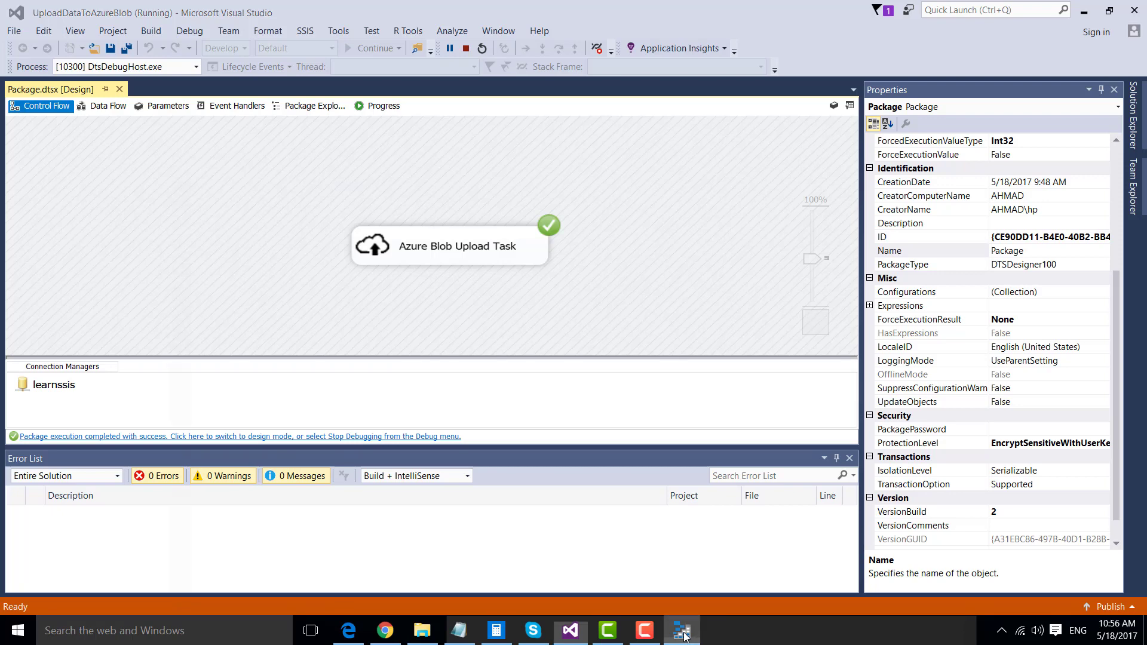
- Switch to Azure Storage Explorer, refresh the MyData folder of testblob, and check the uploaded files
{"action": "left_click", "coordinate": [683, 632]}
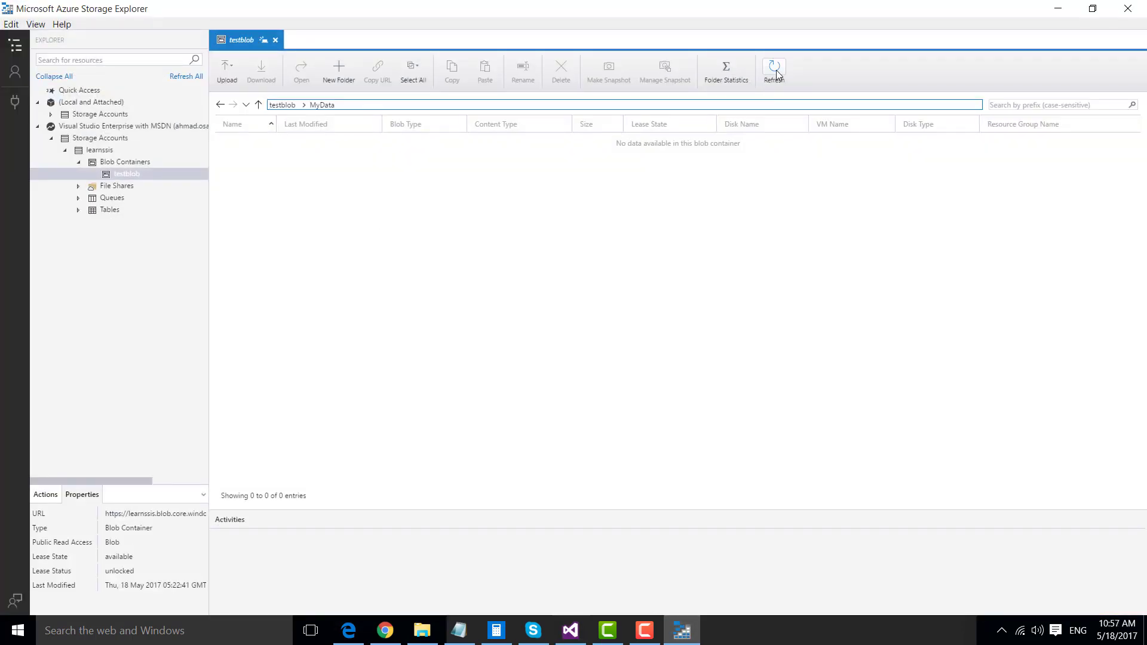
{"action": "left_click", "coordinate": [776, 74]}
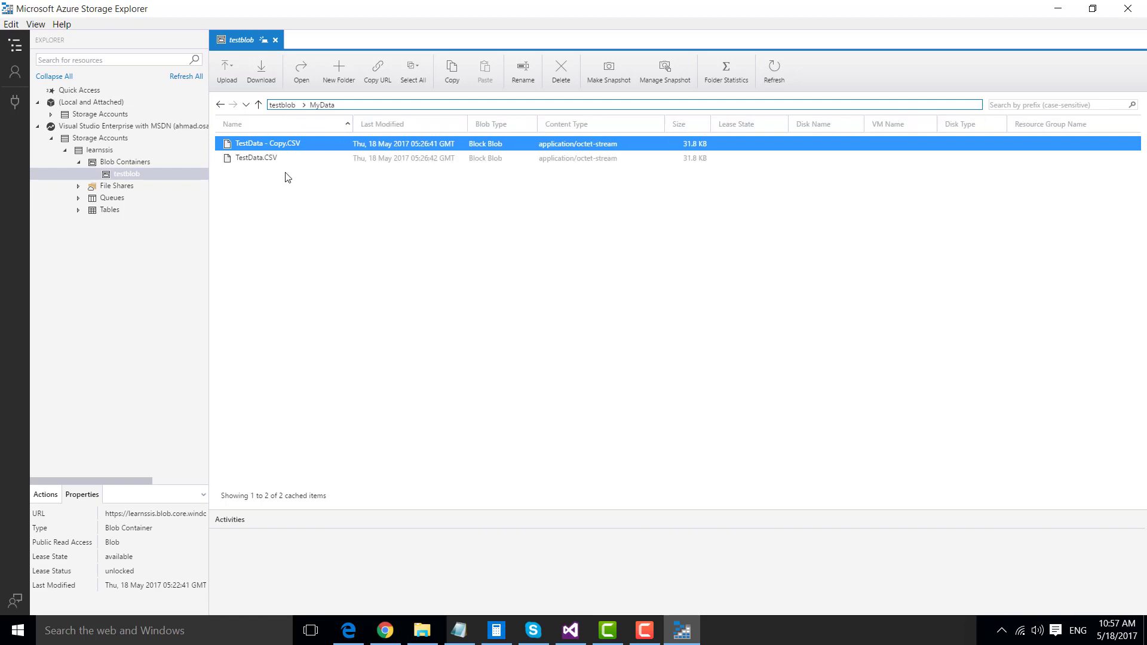
{"action": "left_click", "coordinate": [268, 160], "text": "shift"}
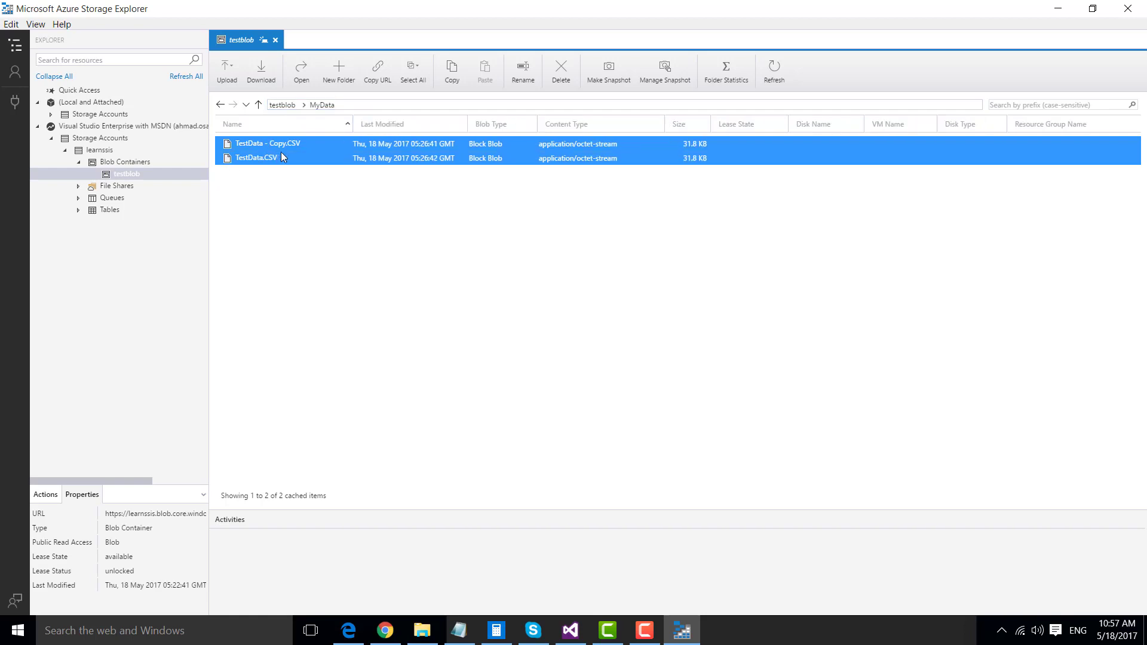
{"action": "left_click", "coordinate": [293, 155], "text": "ctrl"}
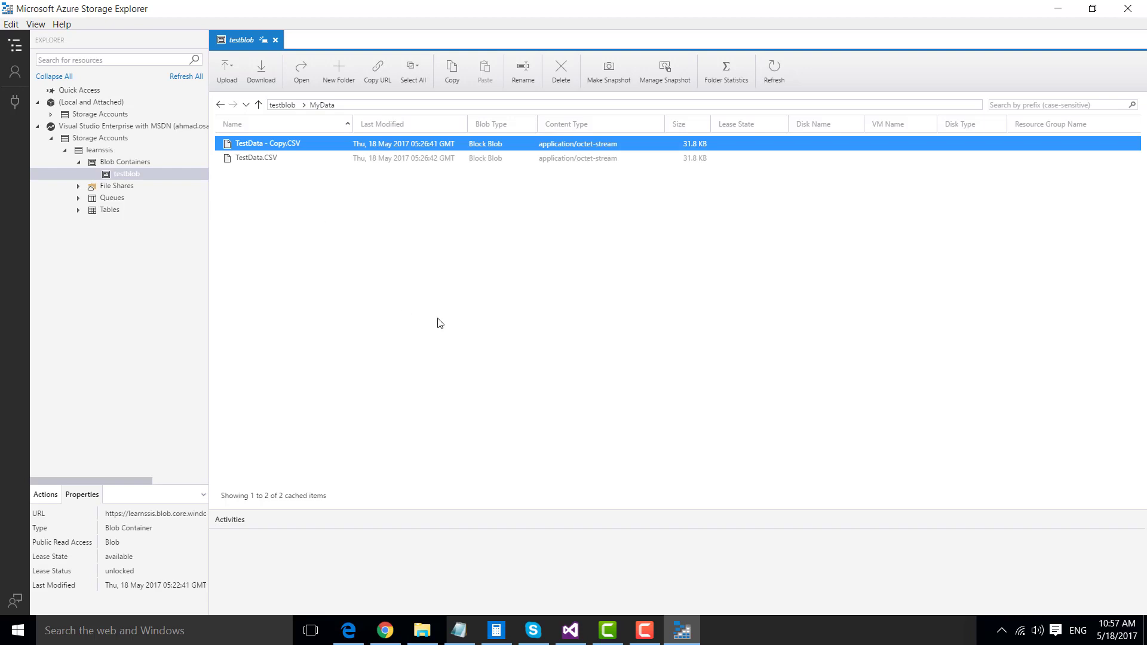
- Switch to the Azure portal in Chrome and open the MyData folder in the learnssis account's testblob container
{"action": "left_click", "coordinate": [386, 630]}
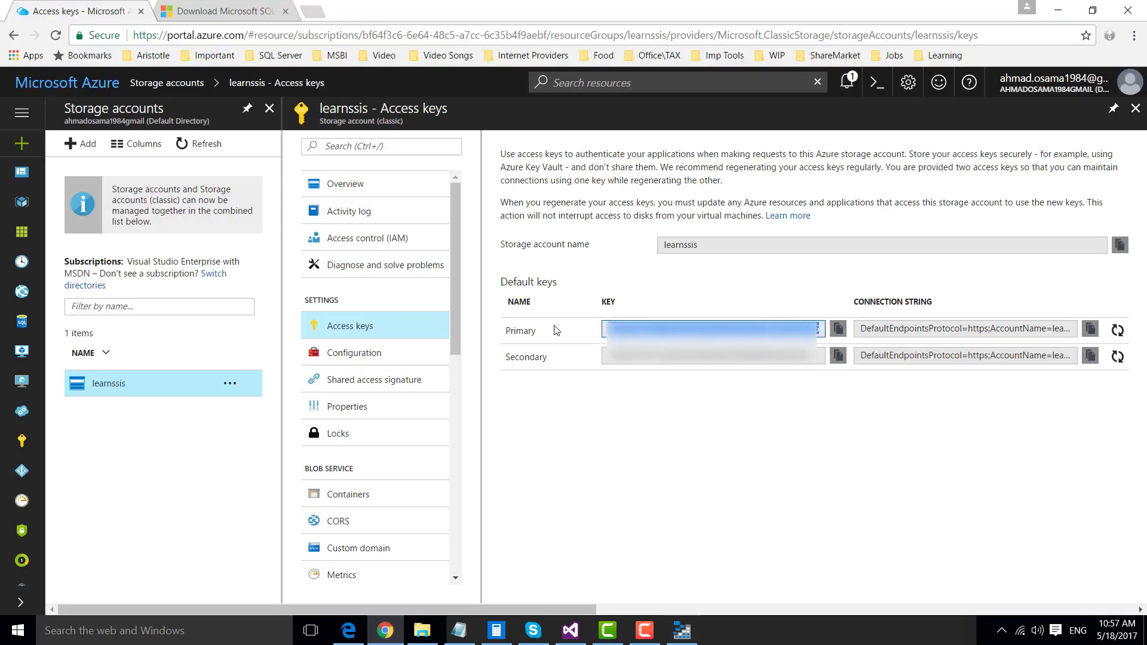
{"action": "left_click", "coordinate": [167, 83]}
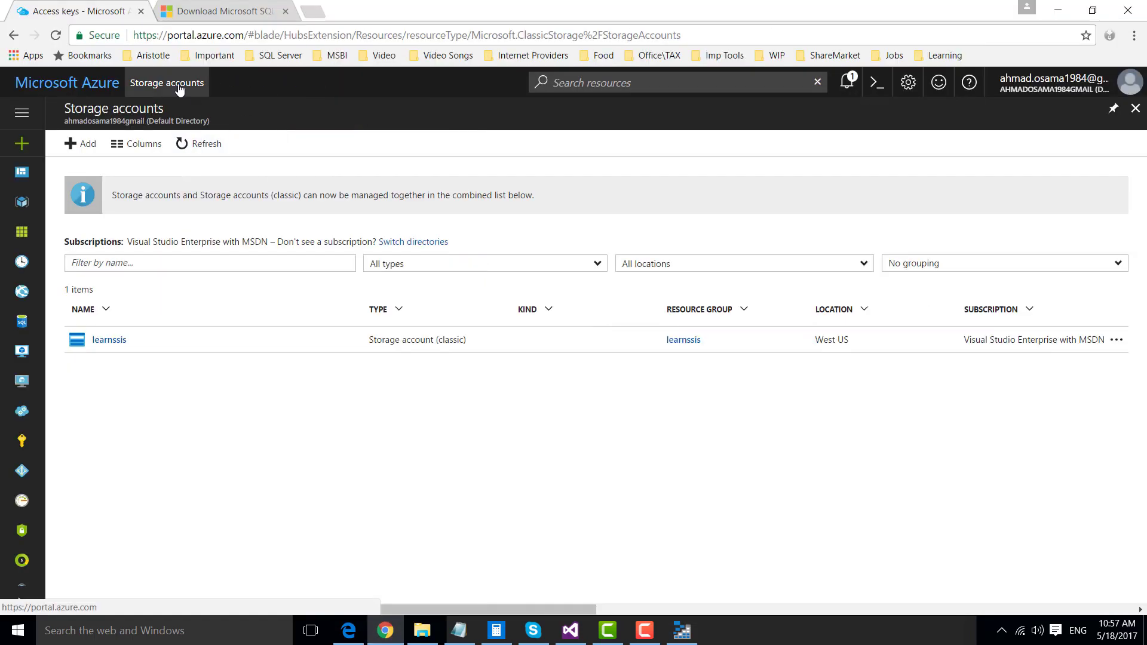
{"action": "left_click", "coordinate": [108, 341]}
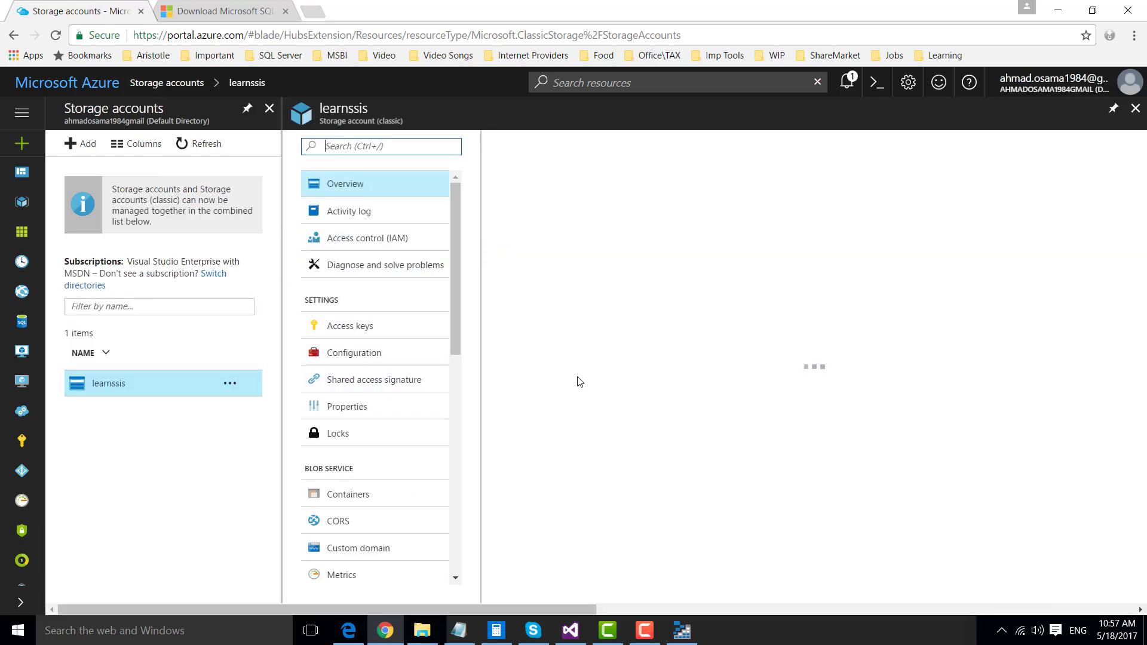
{"action": "left_click", "coordinate": [575, 396]}
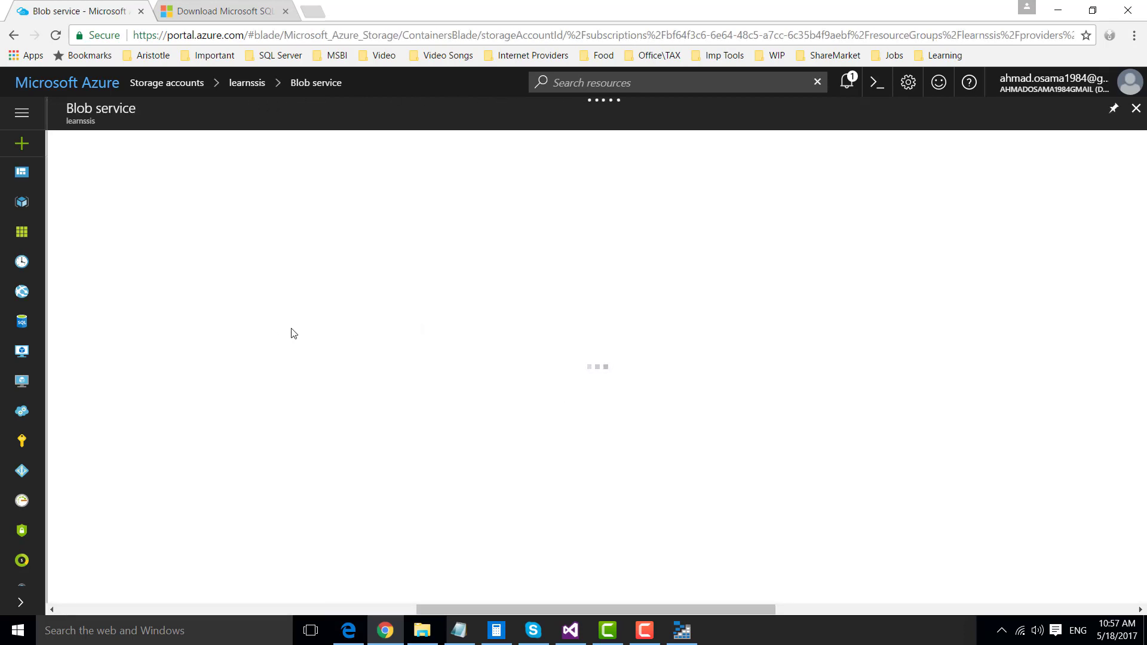
{"action": "left_click", "coordinate": [136, 391]}
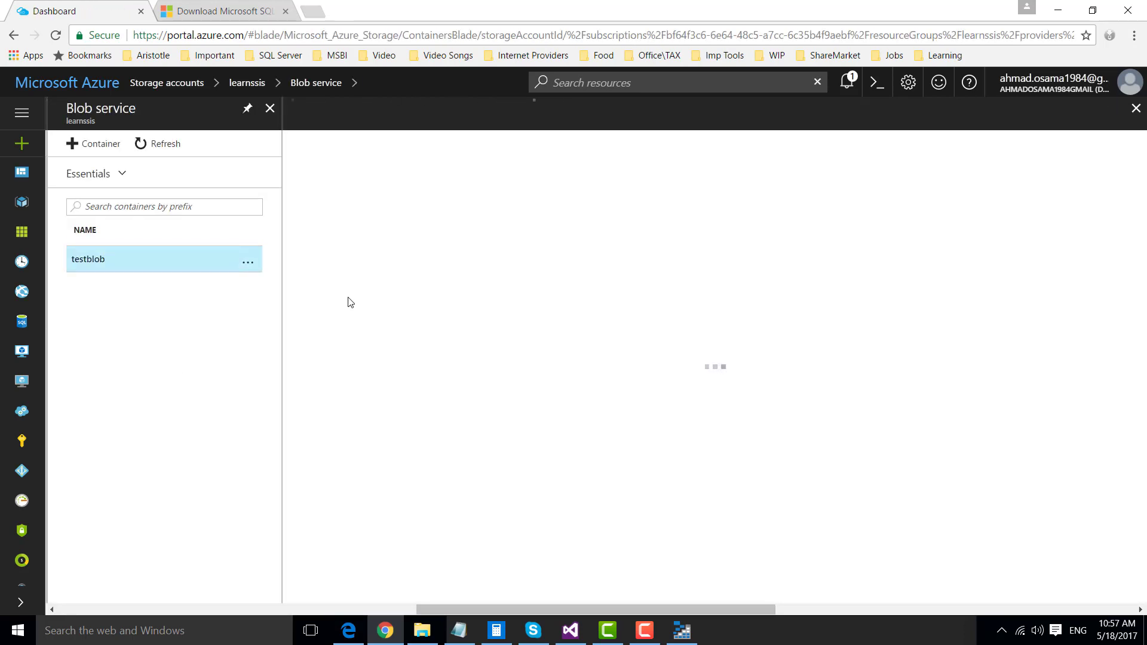
{"action": "left_click", "coordinate": [344, 259]}
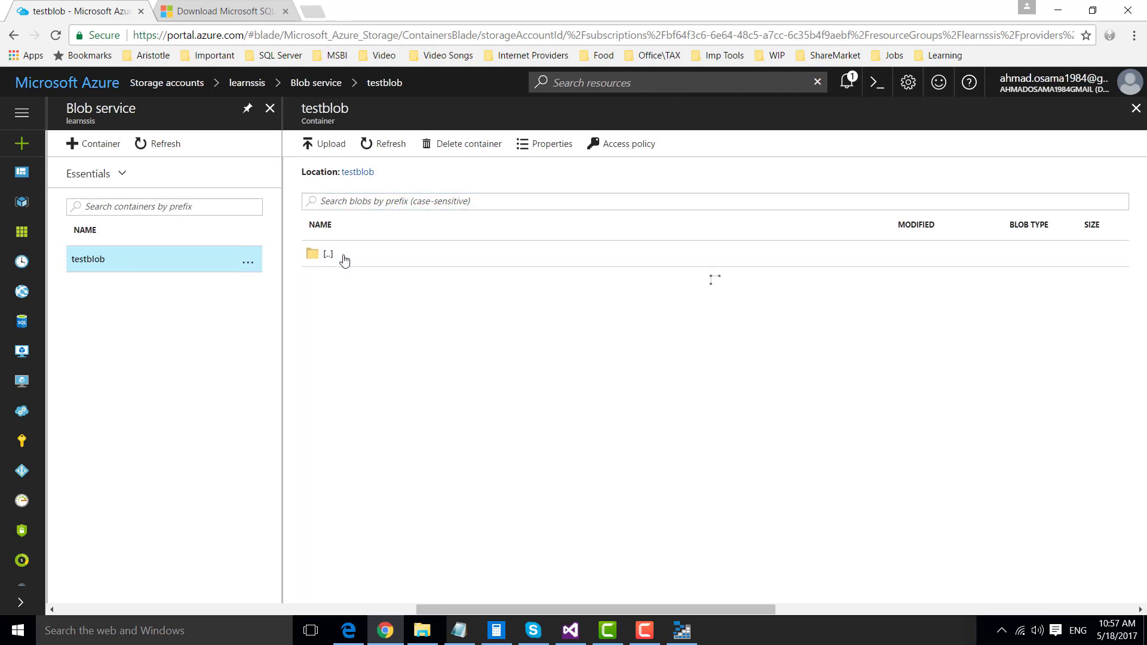